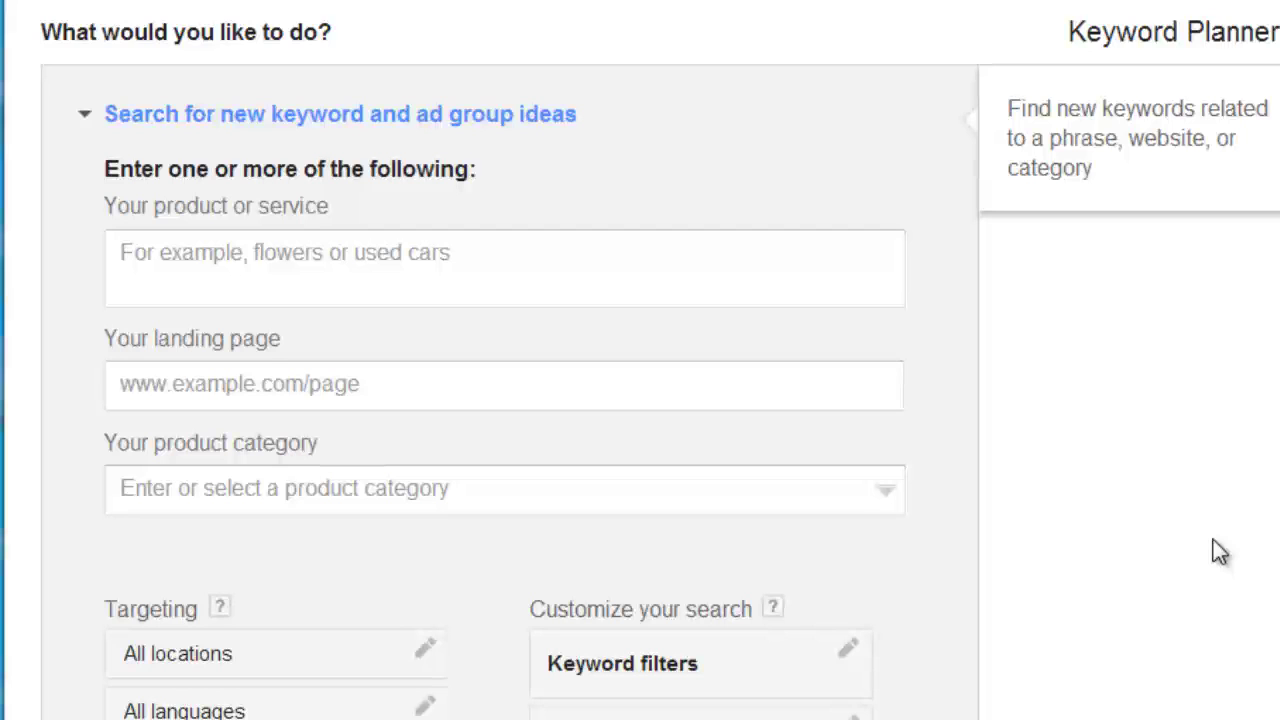
- Enter puppy as the product or service for the new keyword ideas search
{"action": "left_click", "coordinate": [284, 270]}
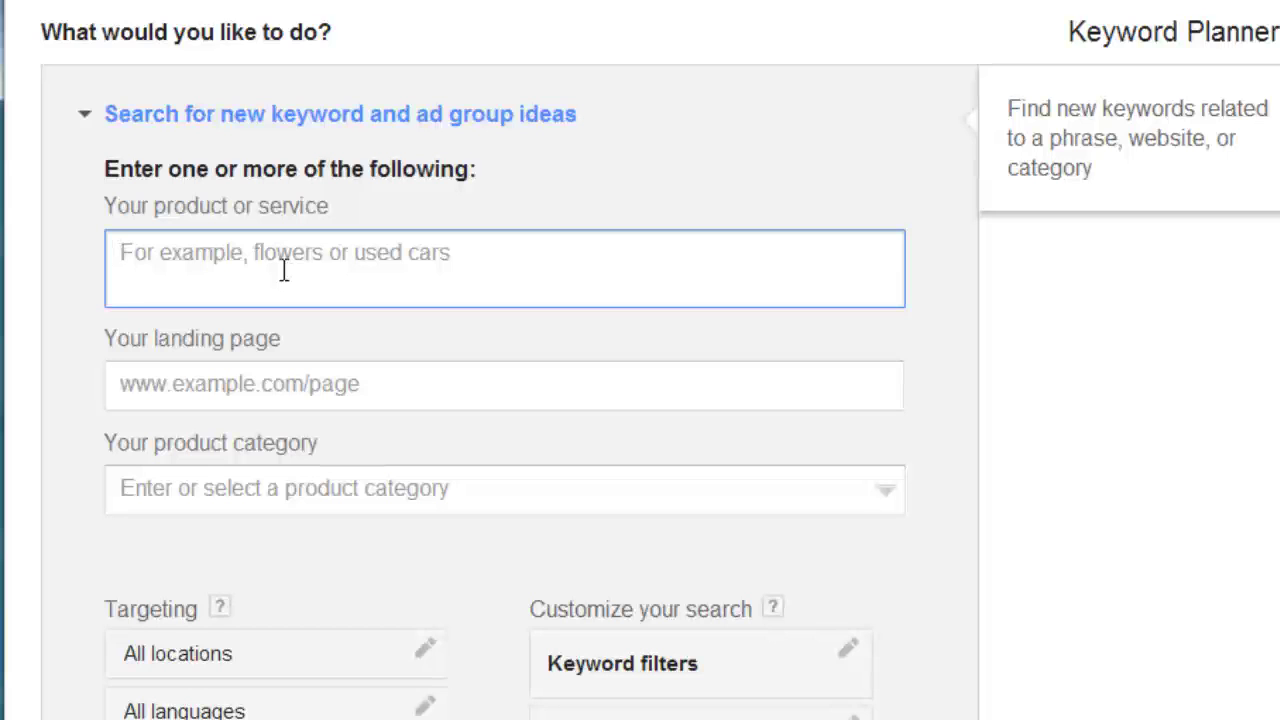
{"action": "type", "text": "puppy"}
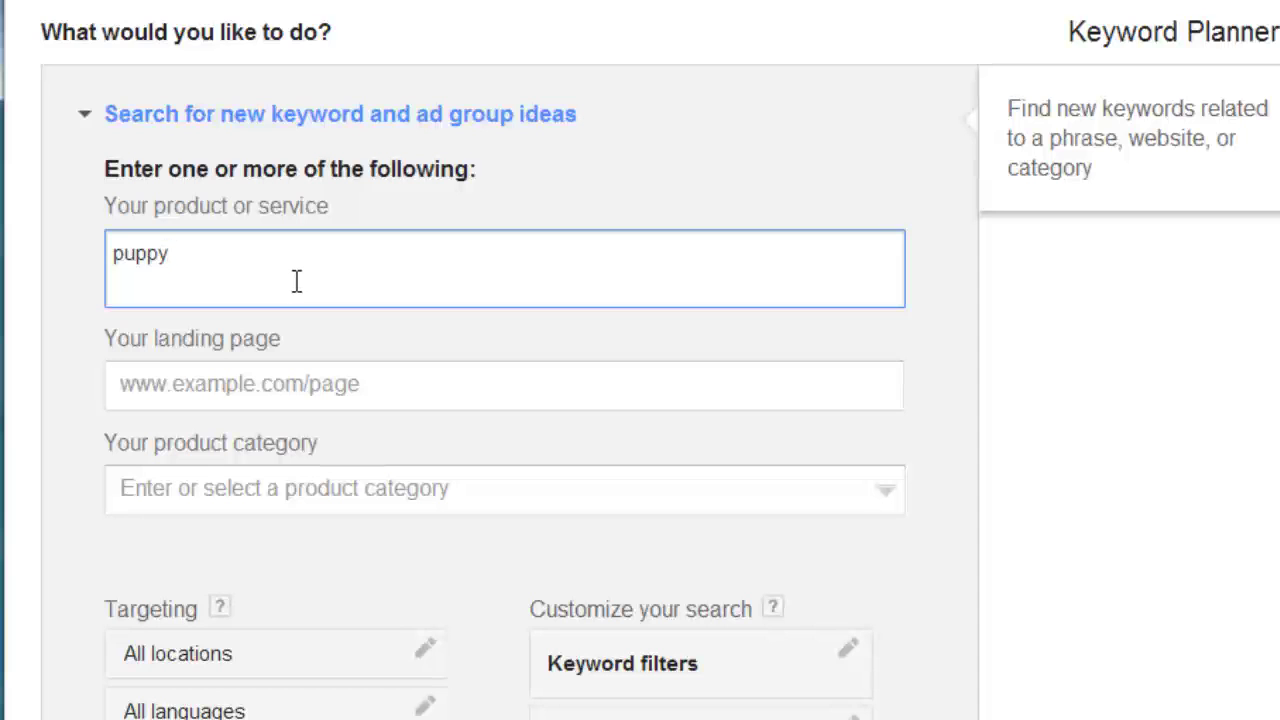
{"action": "left_click", "coordinate": [140, 378]}
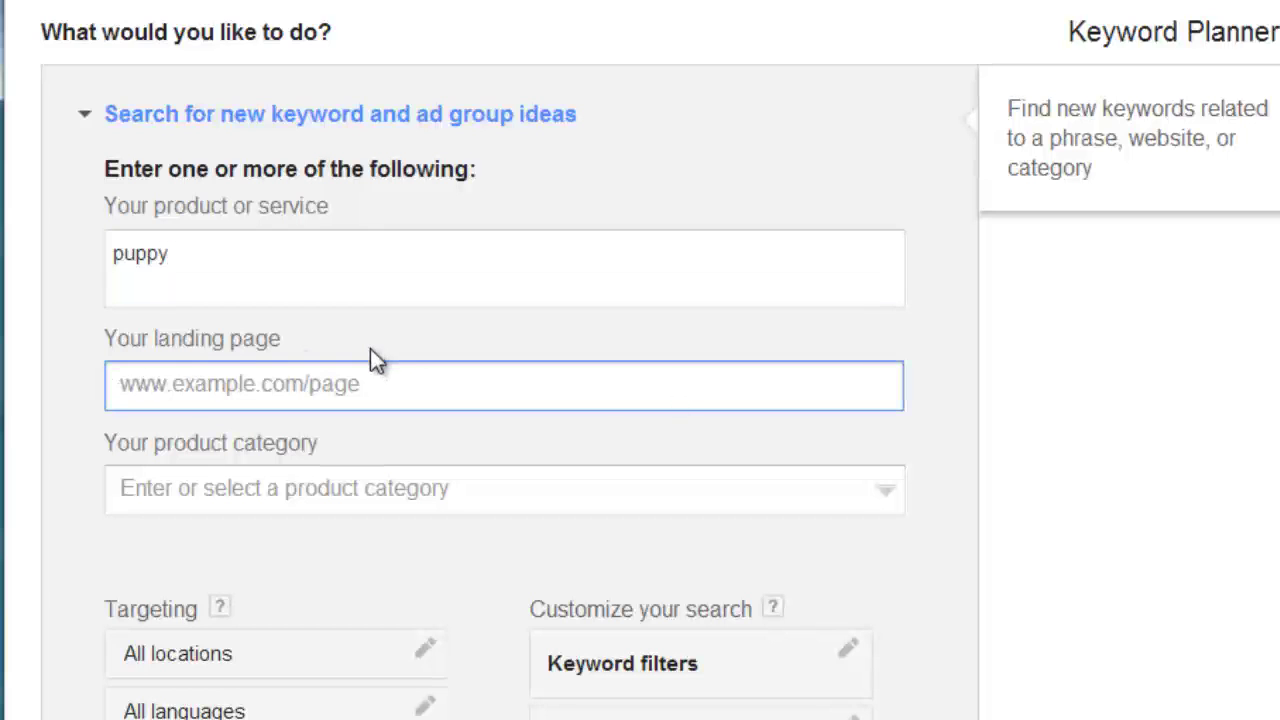
- Browse the product category list, including the Food & Groceries subcategories, and close it without choosing a category
{"action": "left_click", "coordinate": [327, 507]}
{"action": "scroll", "coordinate": [330, 515], "scroll_direction": "down", "scroll_amount": 3}
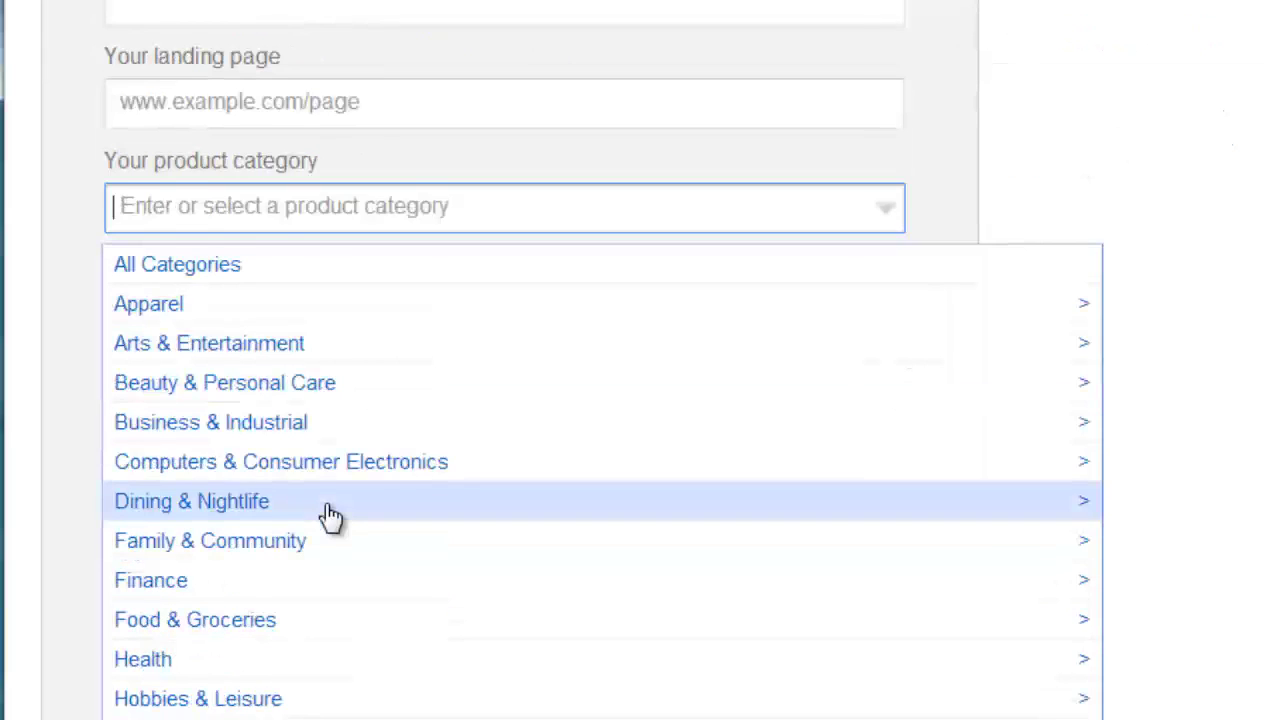
{"action": "scroll", "coordinate": [330, 515], "scroll_direction": "down", "scroll_amount": 1}
{"action": "scroll", "coordinate": [422, 400], "scroll_direction": "down", "scroll_amount": 1}
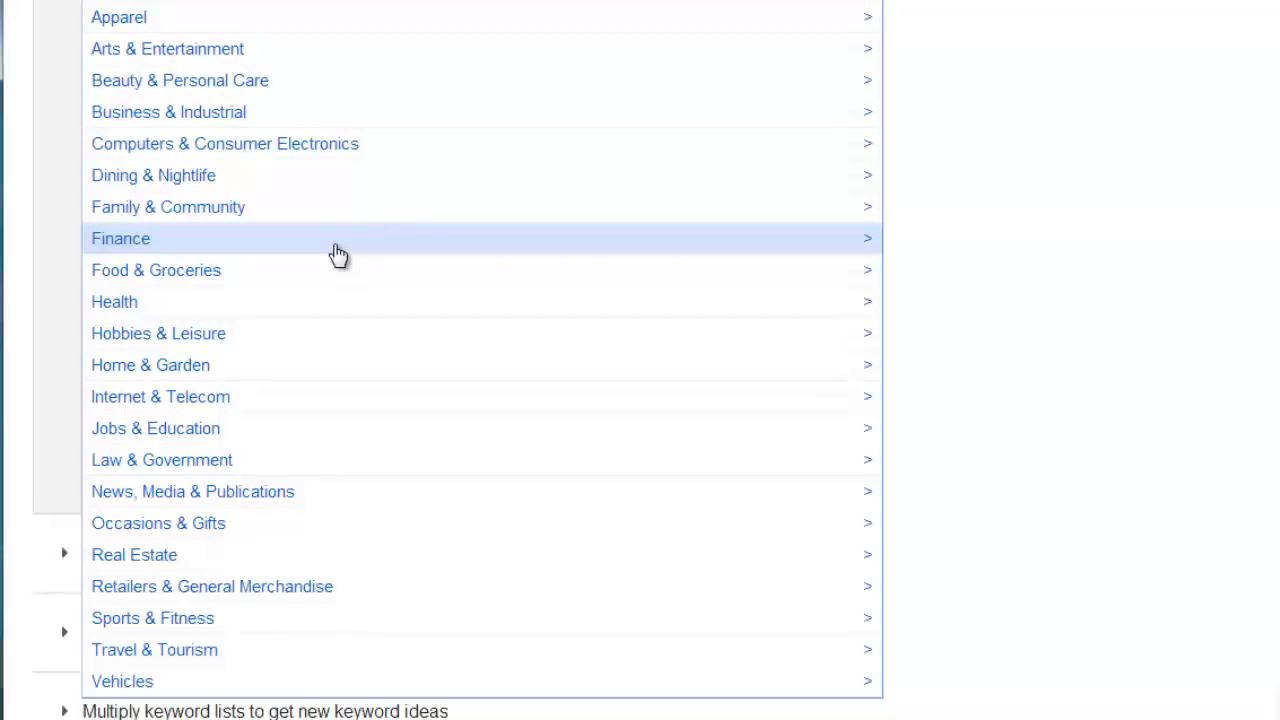
{"action": "left_click", "coordinate": [193, 280]}
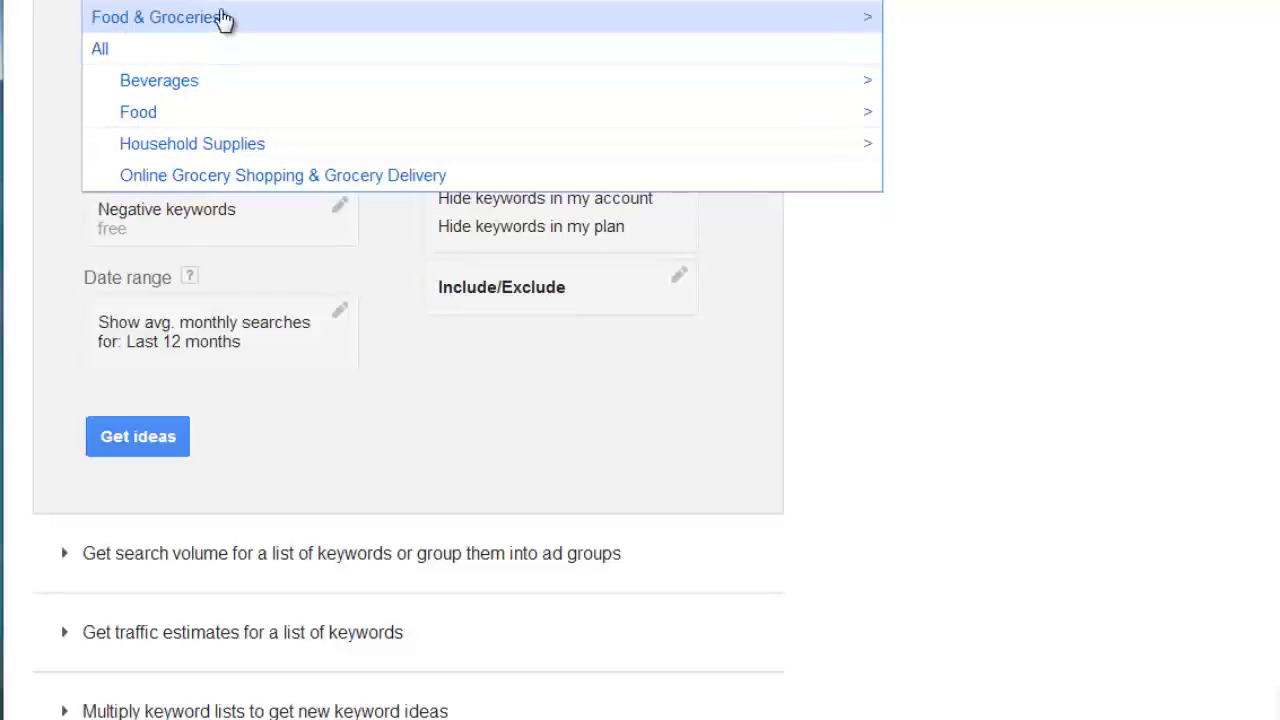
{"action": "left_click", "coordinate": [147, 10]}
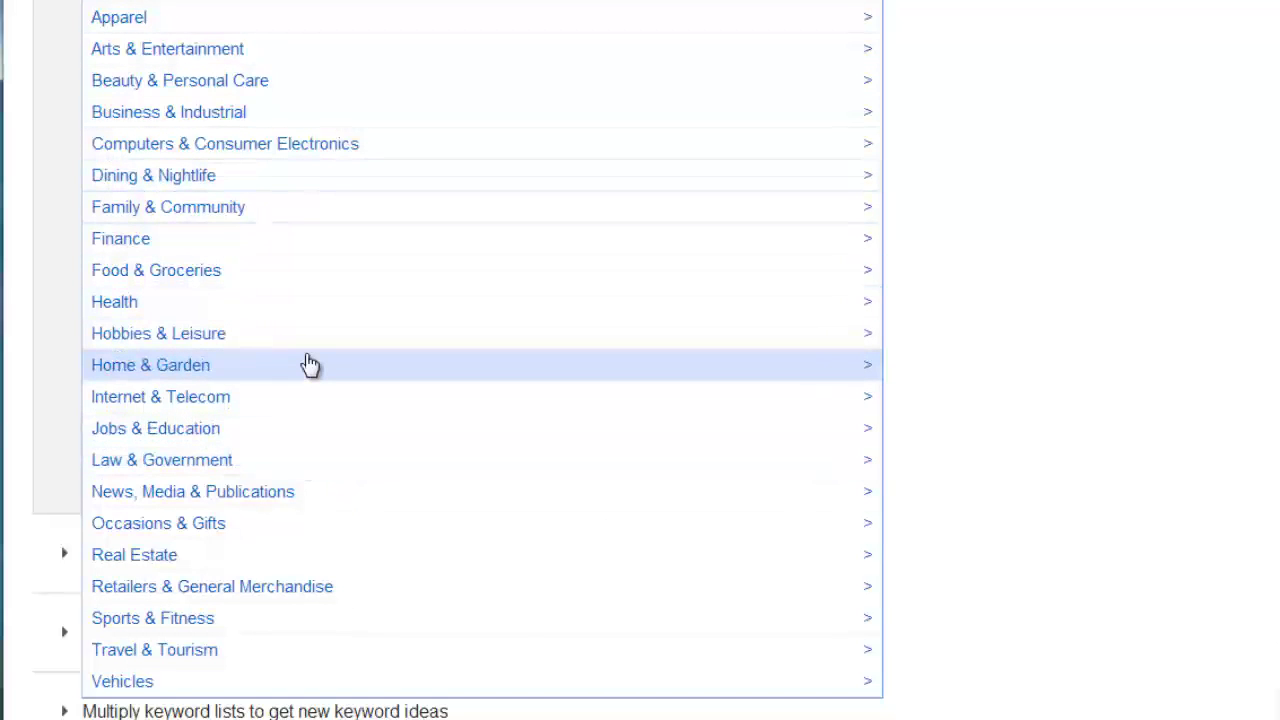
{"action": "left_click", "coordinate": [929, 274]}
{"action": "scroll", "coordinate": [930, 275], "scroll_direction": "up", "scroll_amount": 3}
{"action": "scroll", "coordinate": [930, 274], "scroll_direction": "up", "scroll_amount": 1}
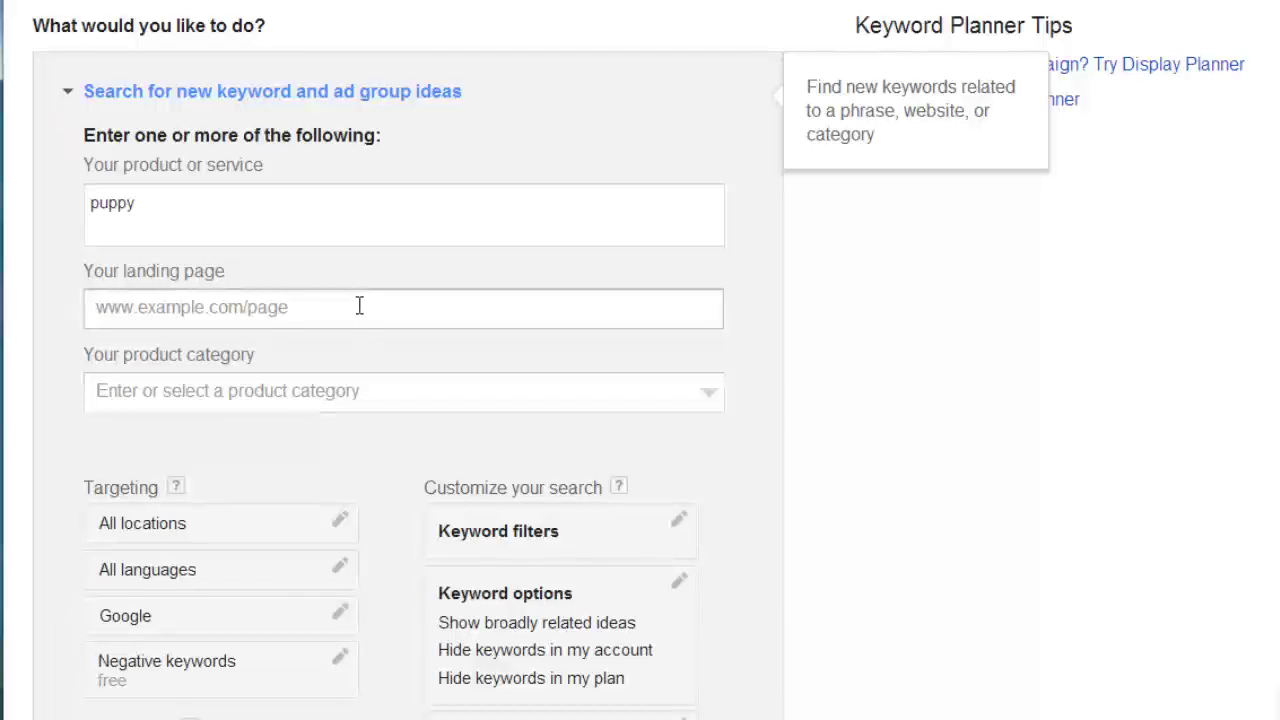
{"action": "left_click_drag", "start_coordinate": [147, 213], "coordinate": [86, 203]}
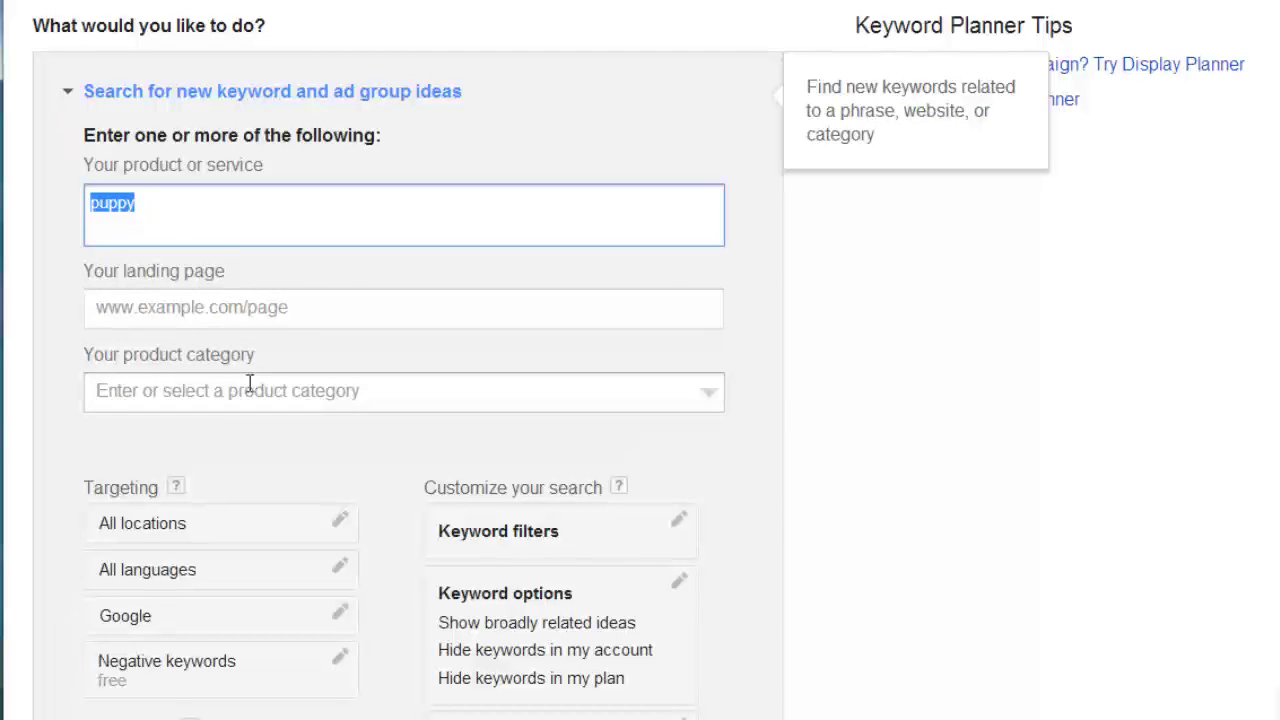
{"action": "left_click", "coordinate": [799, 304]}
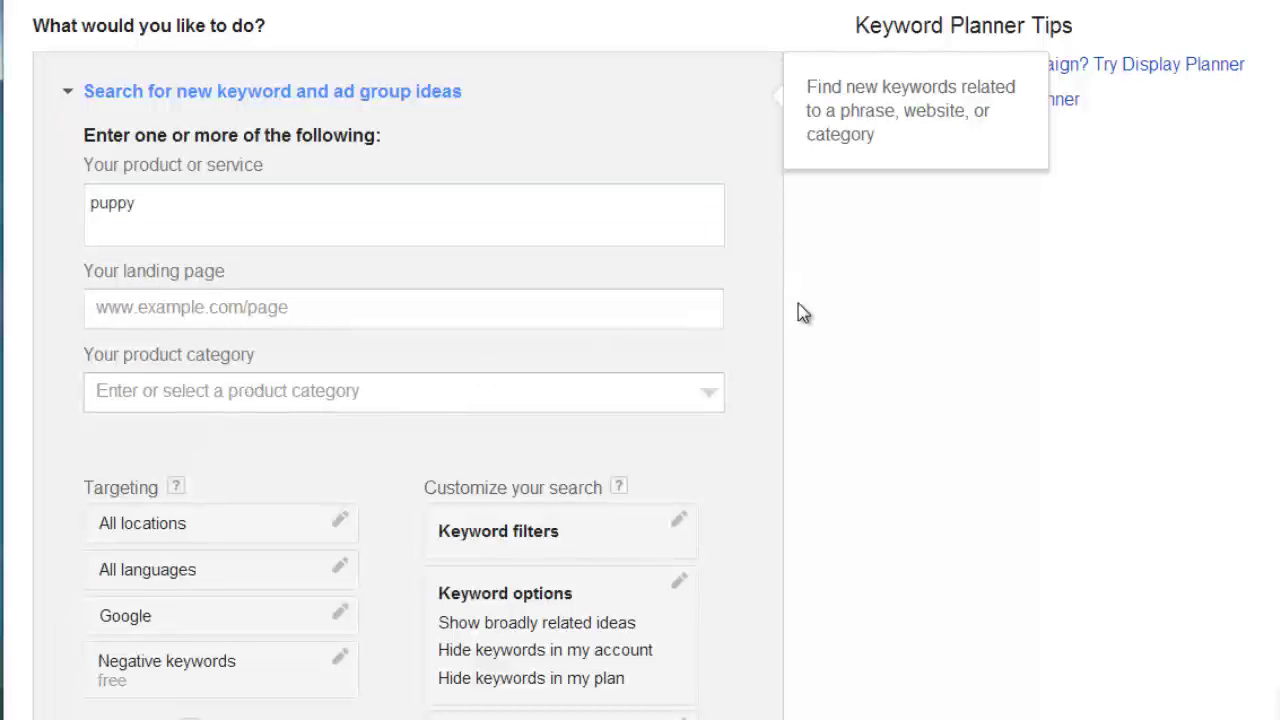
- Open the targeting locations and search for atlanta to examine the matching places
{"action": "scroll", "coordinate": [803, 308], "scroll_direction": "down", "scroll_amount": 1}
{"action": "scroll", "coordinate": [802, 305], "scroll_direction": "down", "scroll_amount": 1}
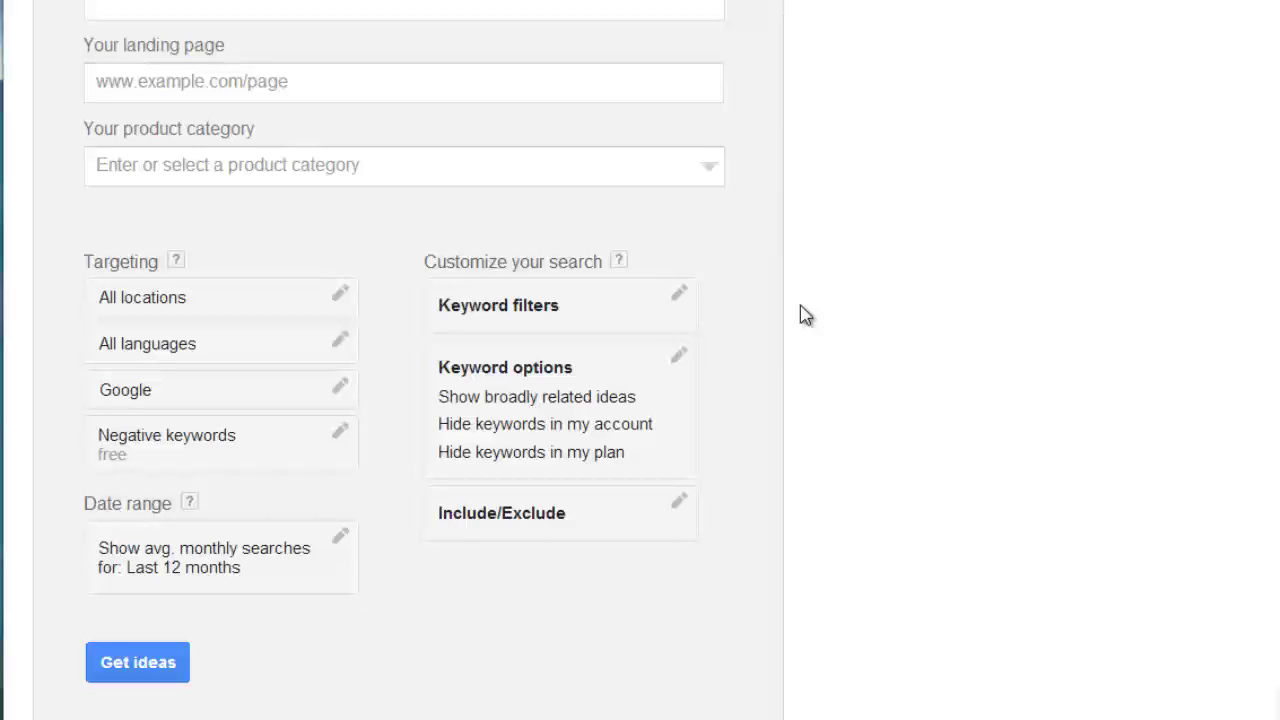
{"action": "left_click", "coordinate": [340, 296]}
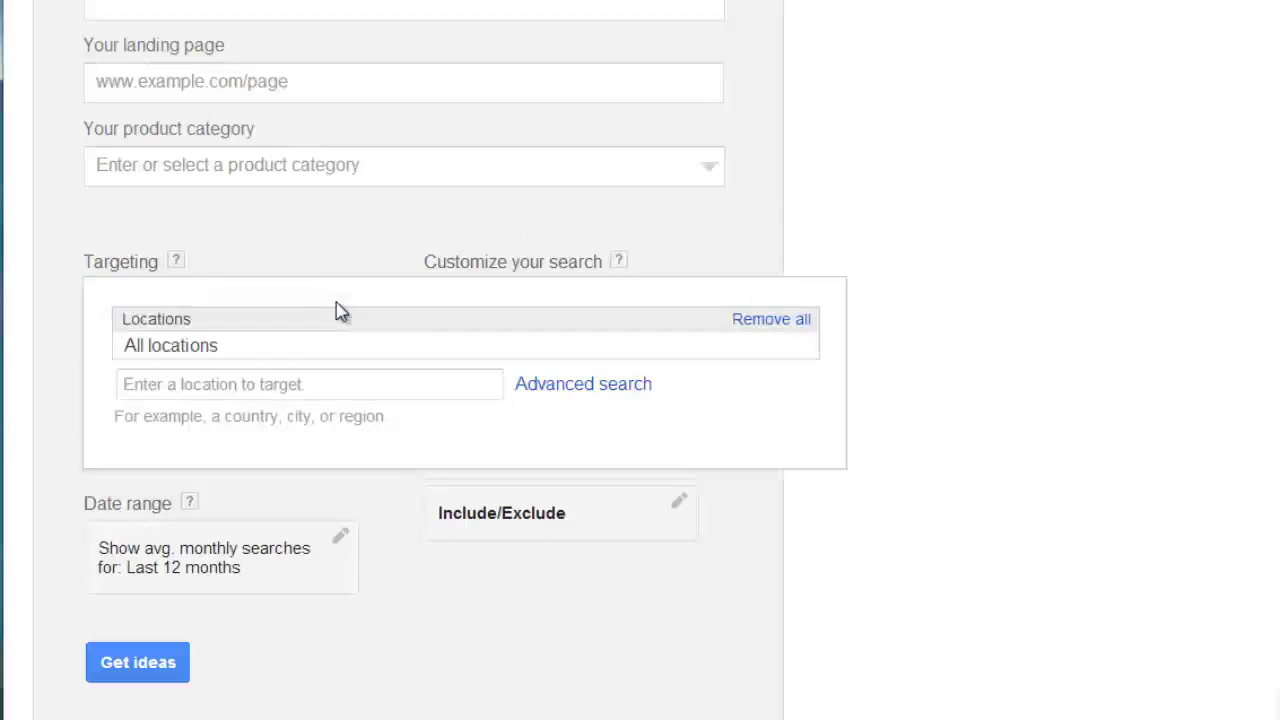
{"action": "left_click", "coordinate": [164, 381]}
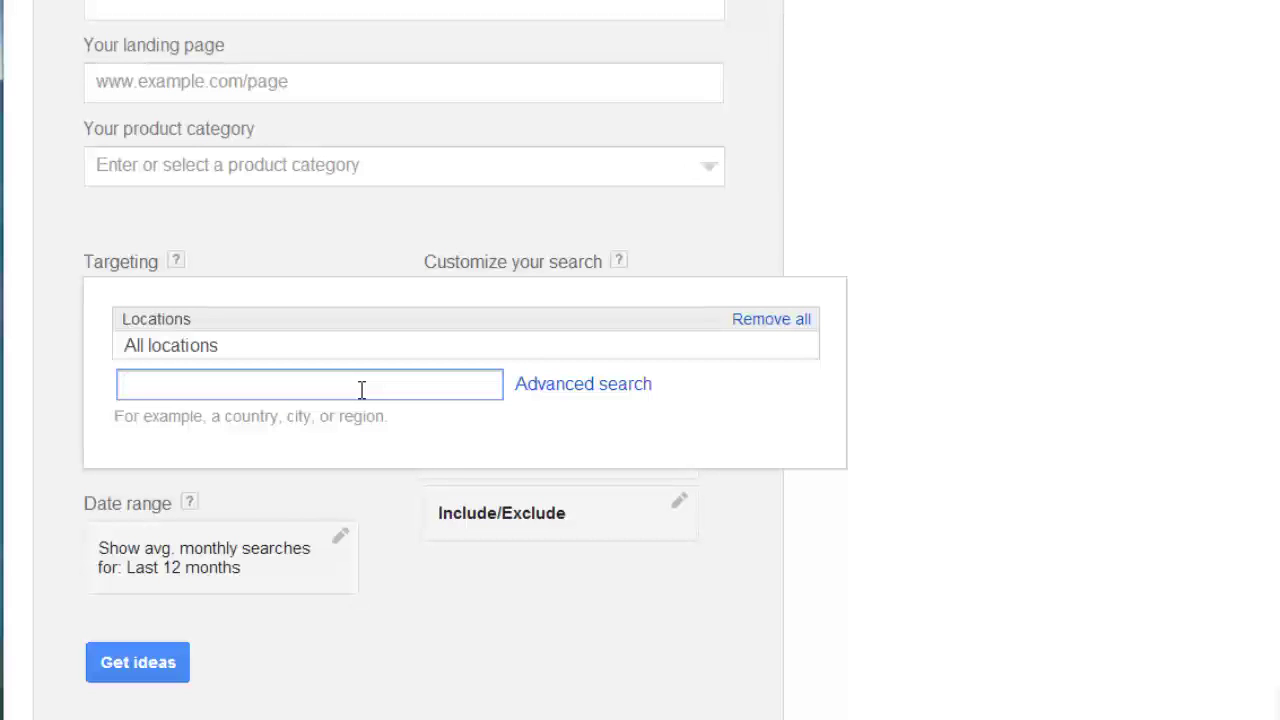
{"action": "type", "text": "atlanta,"}
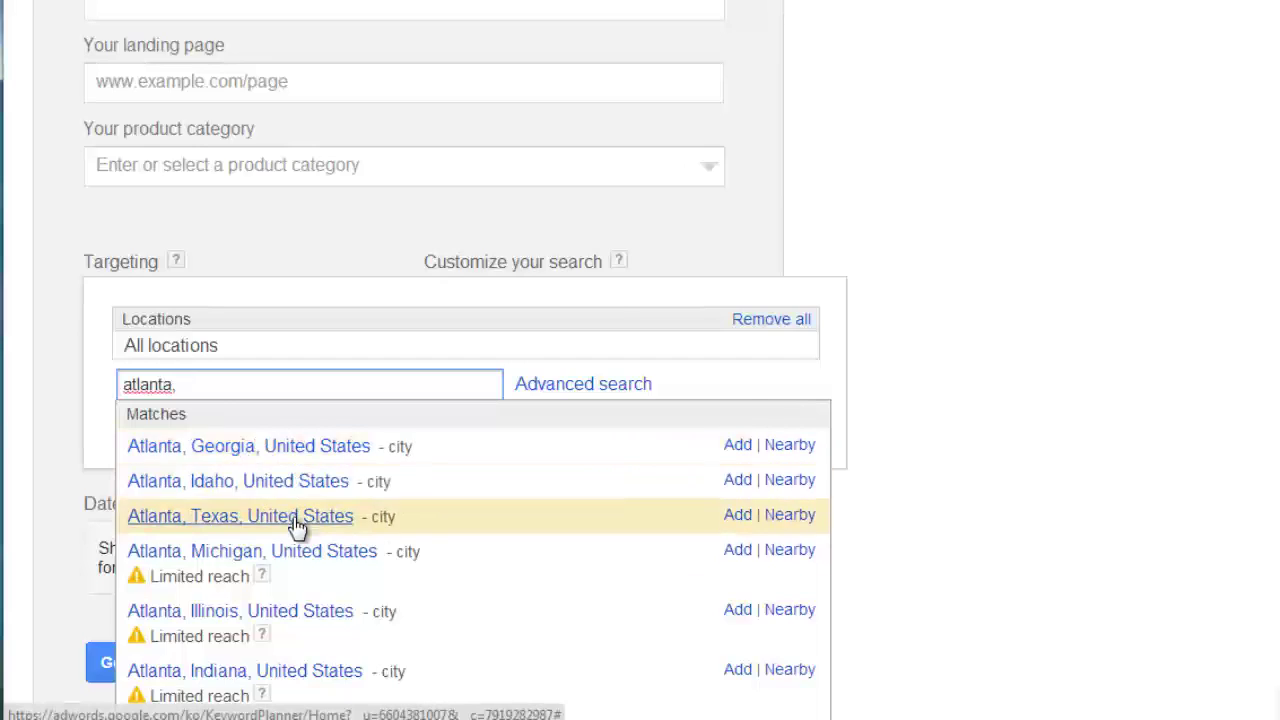
{"action": "scroll", "coordinate": [297, 528], "scroll_direction": "down", "scroll_amount": 5}
{"action": "scroll", "coordinate": [297, 528], "scroll_direction": "up", "scroll_amount": 5}
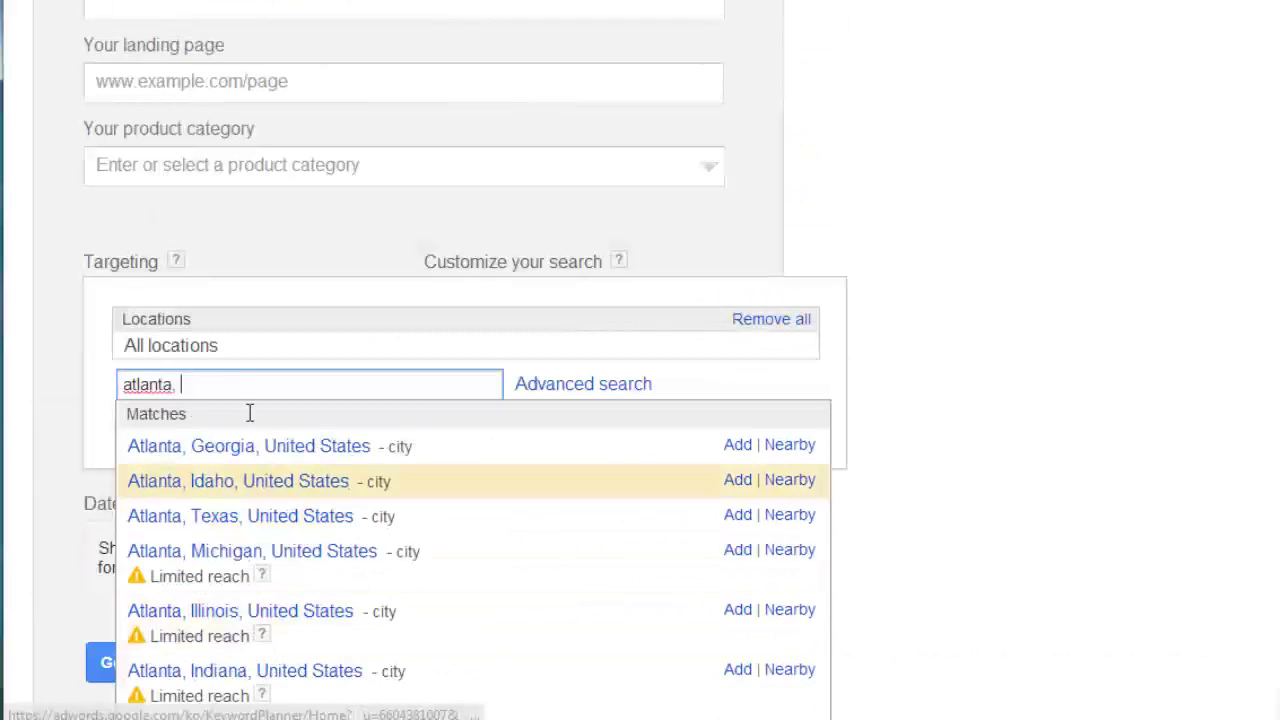
- Replace the location search text with washington and examine the matching places
{"action": "left_click_drag", "start_coordinate": [234, 380], "coordinate": [77, 386]}
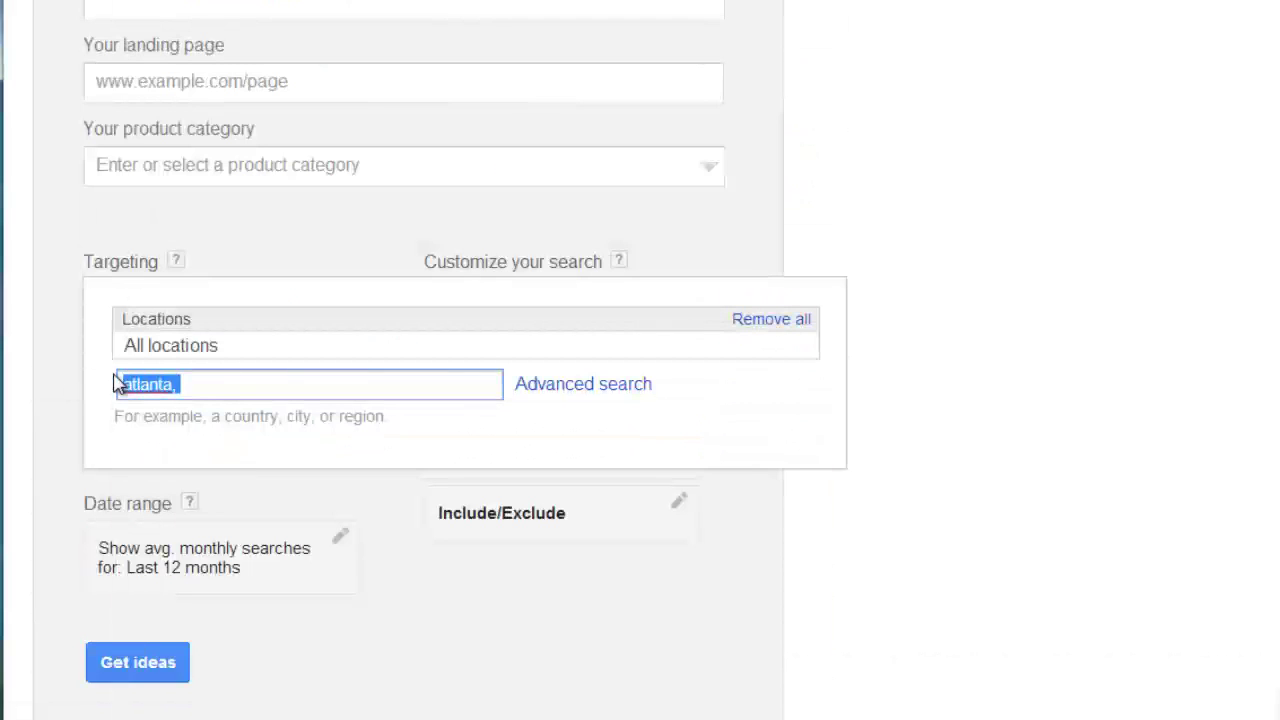
{"action": "type", "text": "washington"}
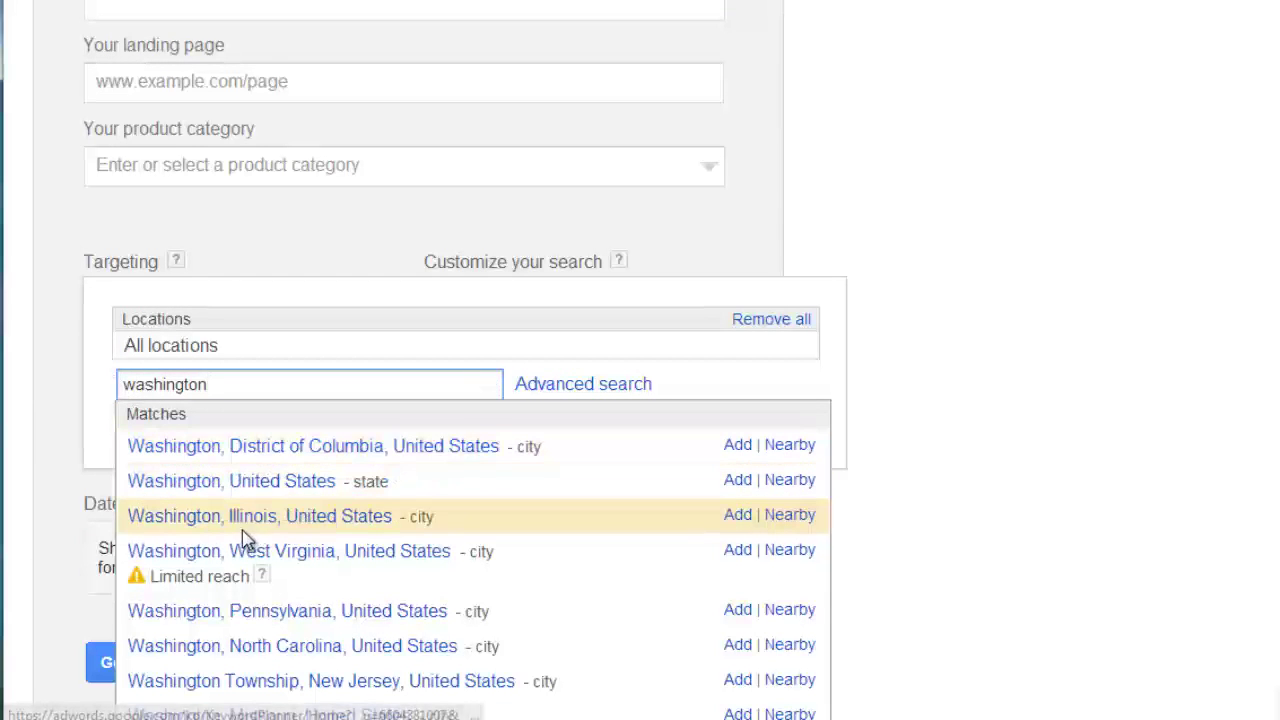
{"action": "scroll", "coordinate": [306, 575], "scroll_direction": "down", "scroll_amount": 5}
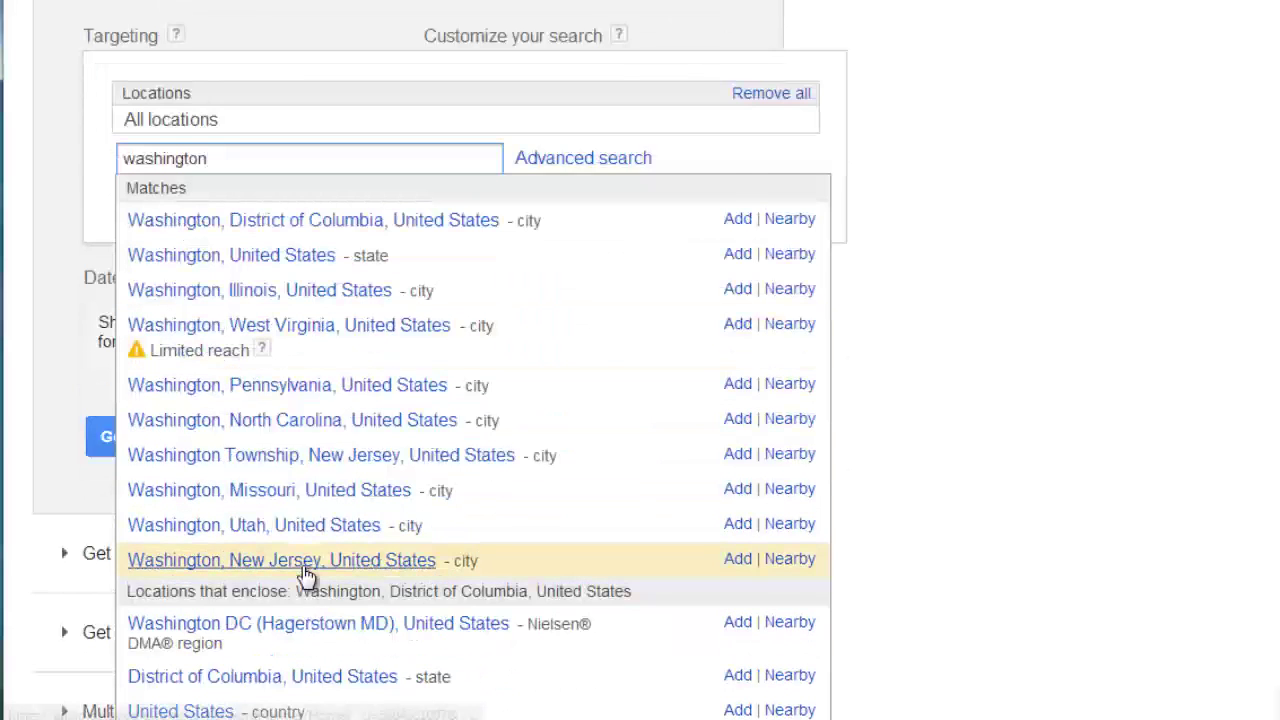
{"action": "scroll", "coordinate": [312, 565], "scroll_direction": "up", "scroll_amount": 5}
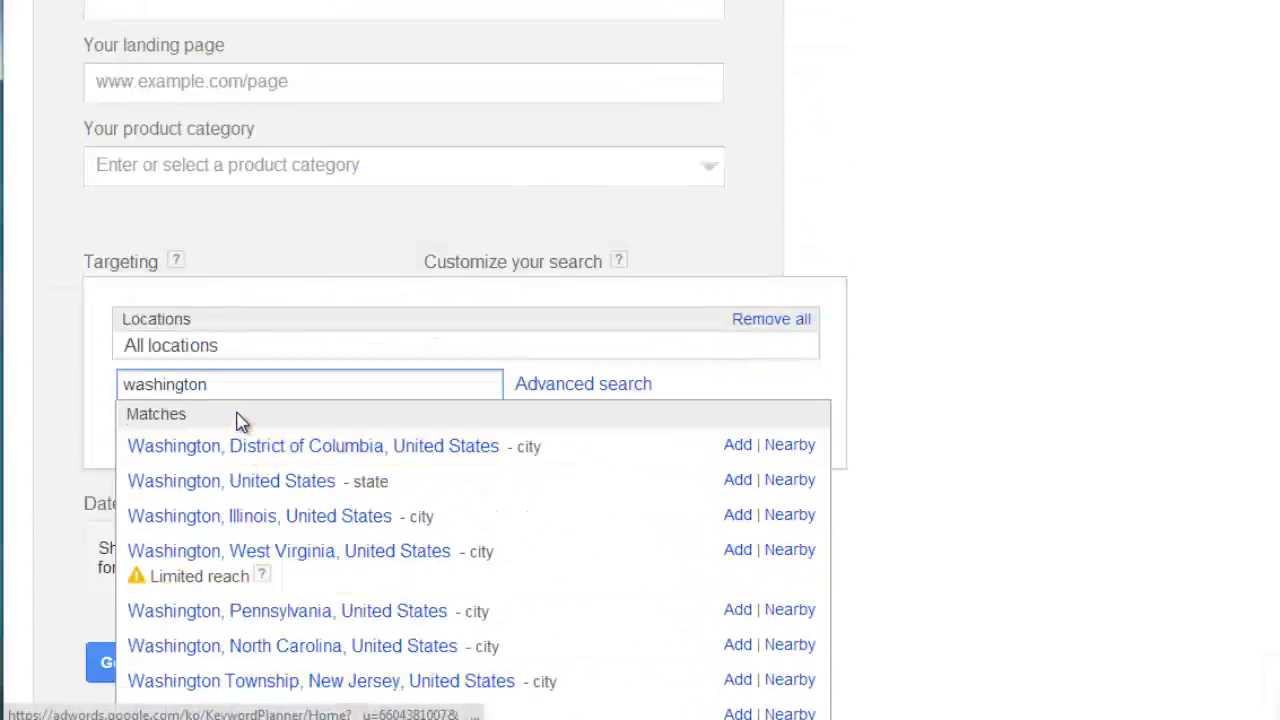
- Replace the location search with austra, then clear it and close the location settings
{"action": "left_click_drag", "start_coordinate": [240, 388], "coordinate": [20, 380]}
{"action": "key", "text": "BackSpace"}
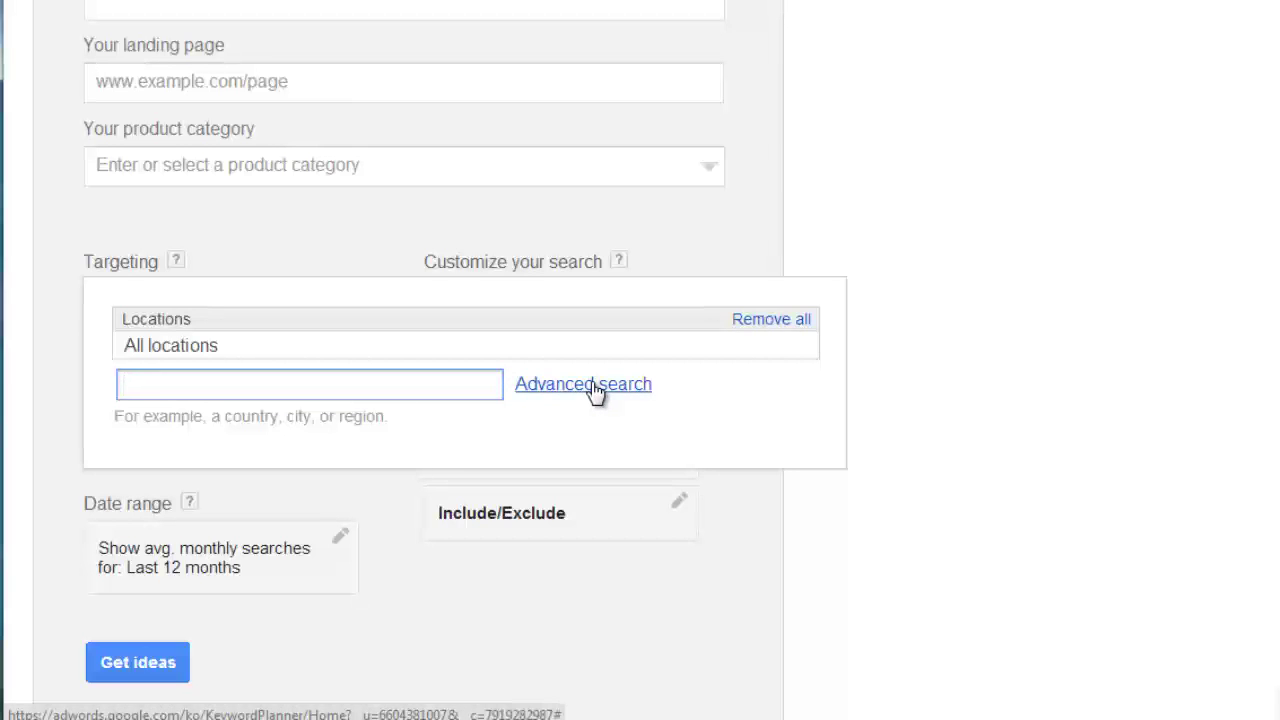
{"action": "type", "text": "ustra"}
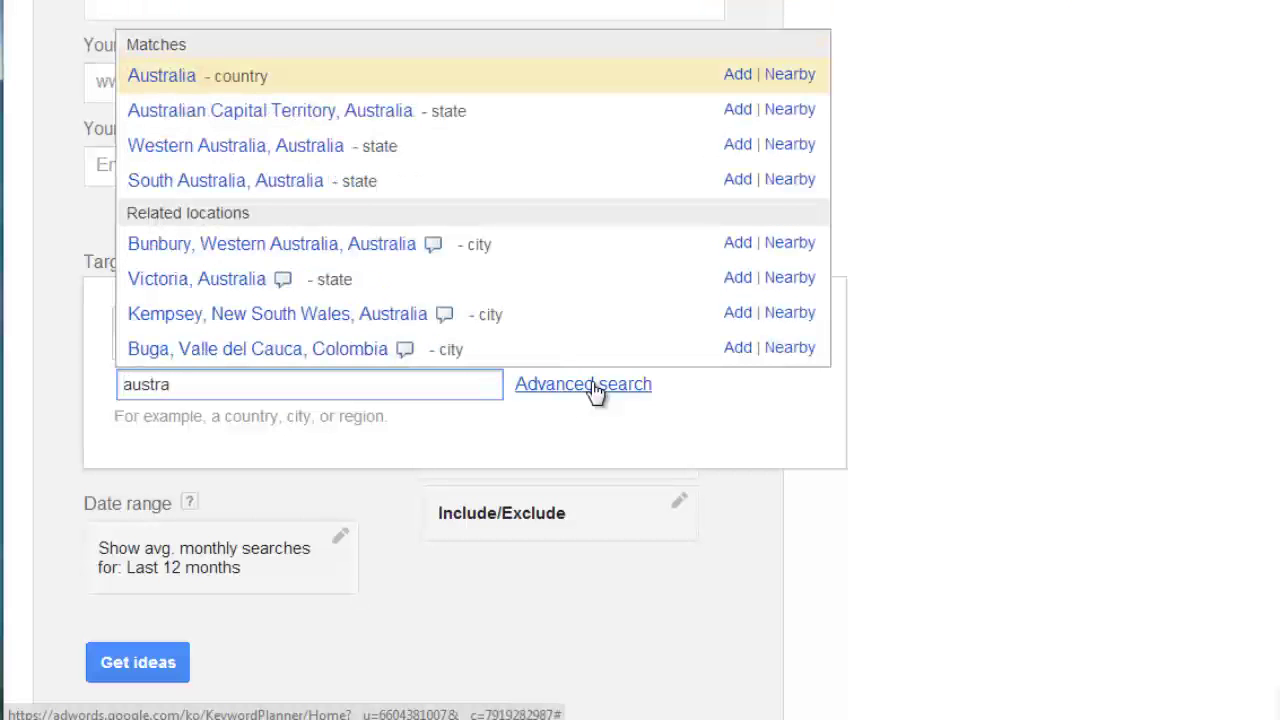
{"action": "key", "text": "ctrl+a"}
{"action": "key", "text": "BackSpace"}
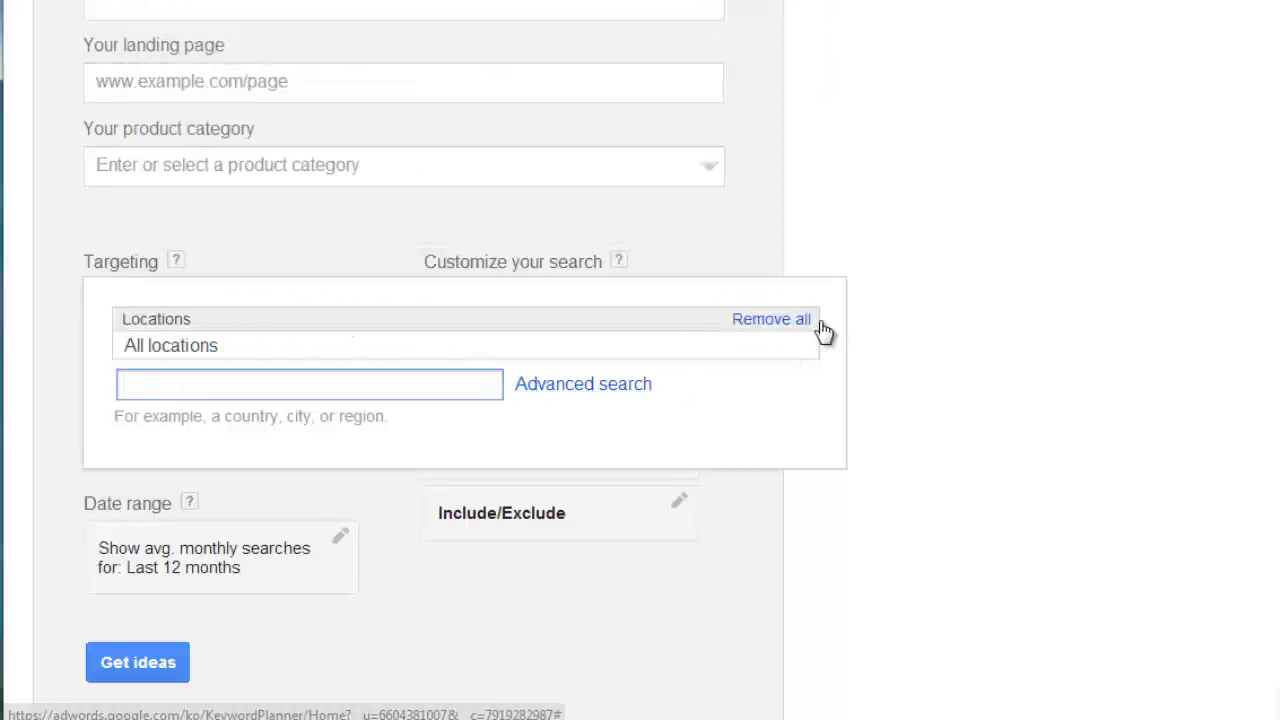
{"action": "left_click", "coordinate": [966, 282]}
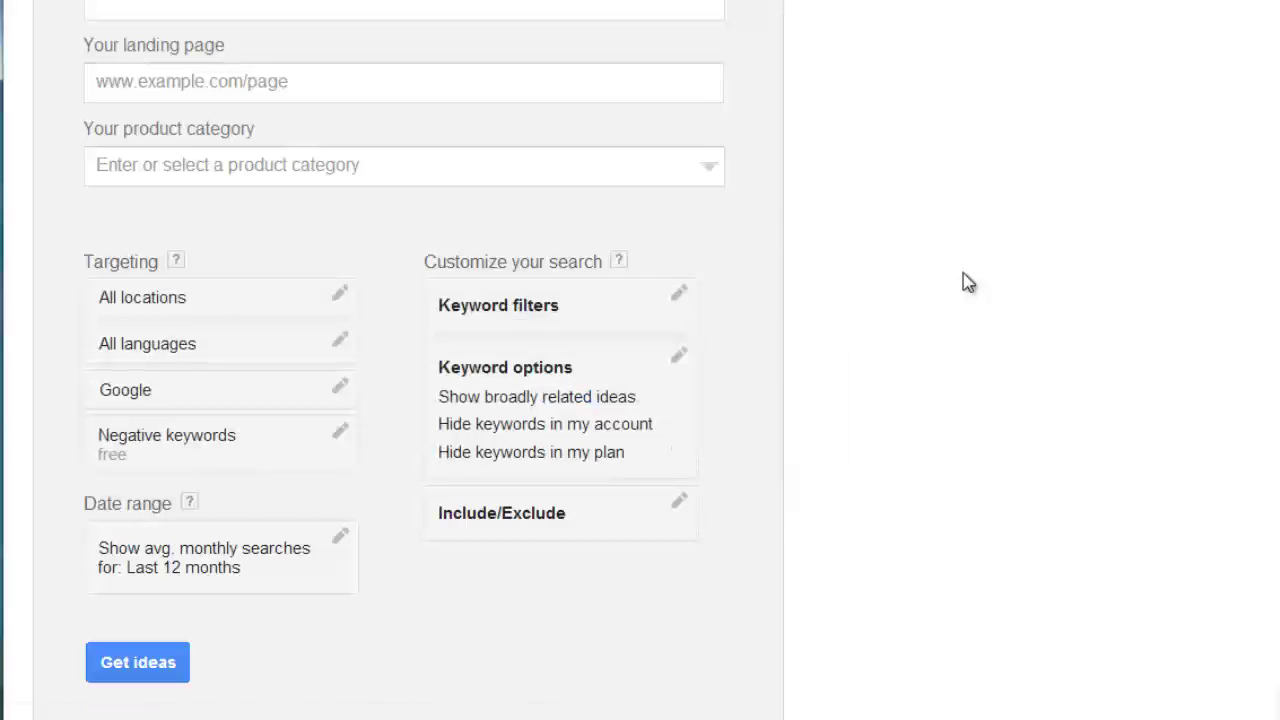
- Browse the list of available targeting languages and close it without choosing one
{"action": "left_click", "coordinate": [342, 344]}
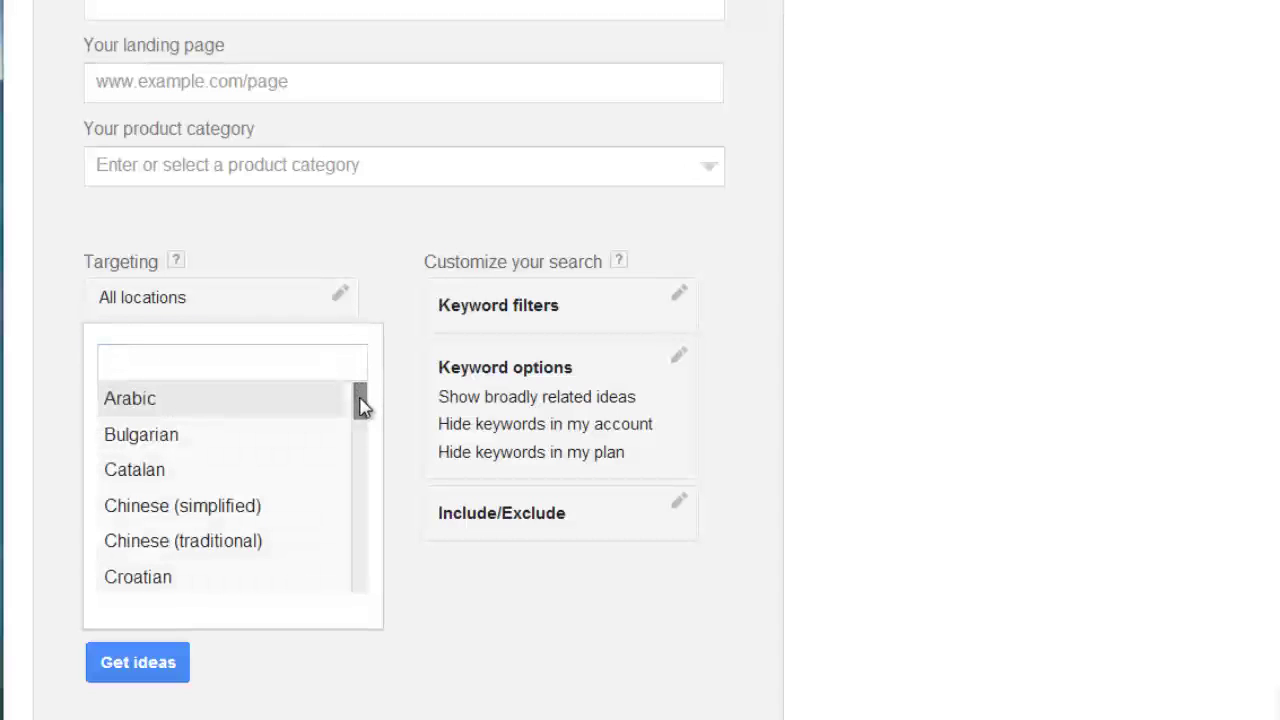
{"action": "scroll", "coordinate": [240, 520], "scroll_direction": "down", "scroll_amount": 7}
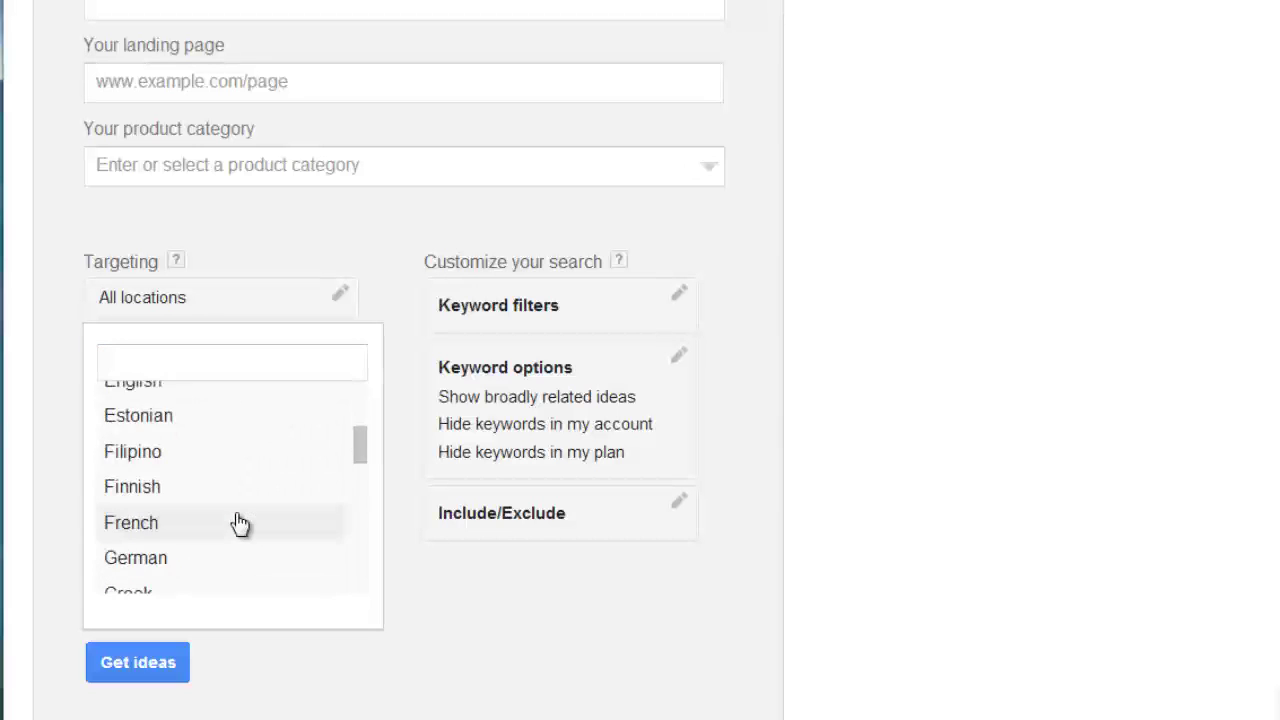
{"action": "scroll", "coordinate": [240, 522], "scroll_direction": "down", "scroll_amount": 10}
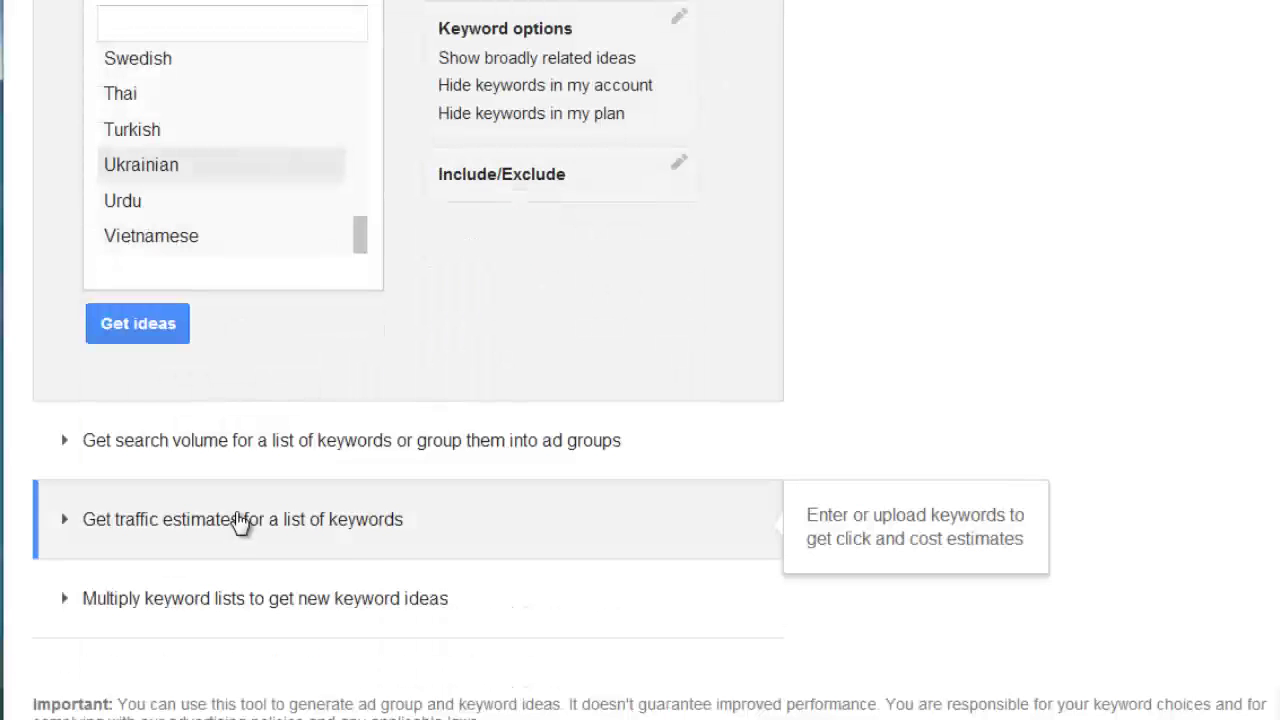
{"action": "scroll", "coordinate": [243, 523], "scroll_direction": "up", "scroll_amount": 3}
{"action": "left_click", "coordinate": [874, 397]}
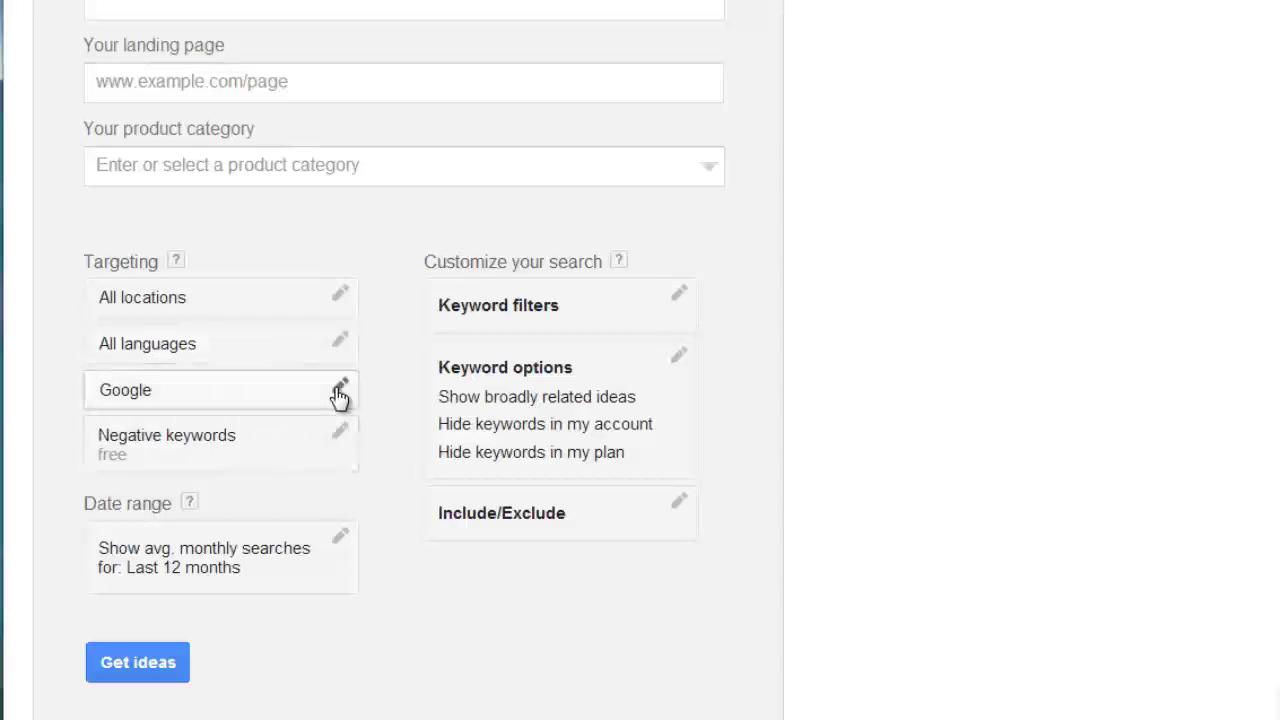
- Examine the search network choices, Google versus Google and search partners, and close them
{"action": "left_click", "coordinate": [339, 394]}
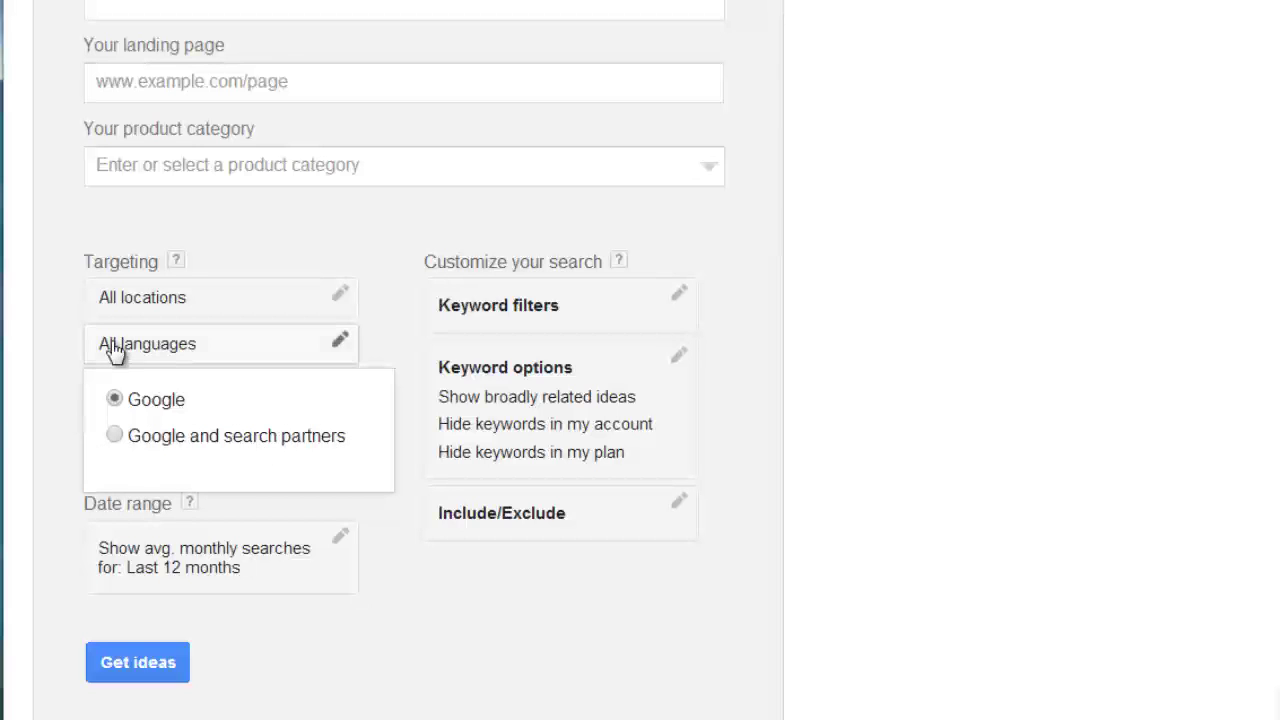
{"action": "left_click", "coordinate": [45, 430]}
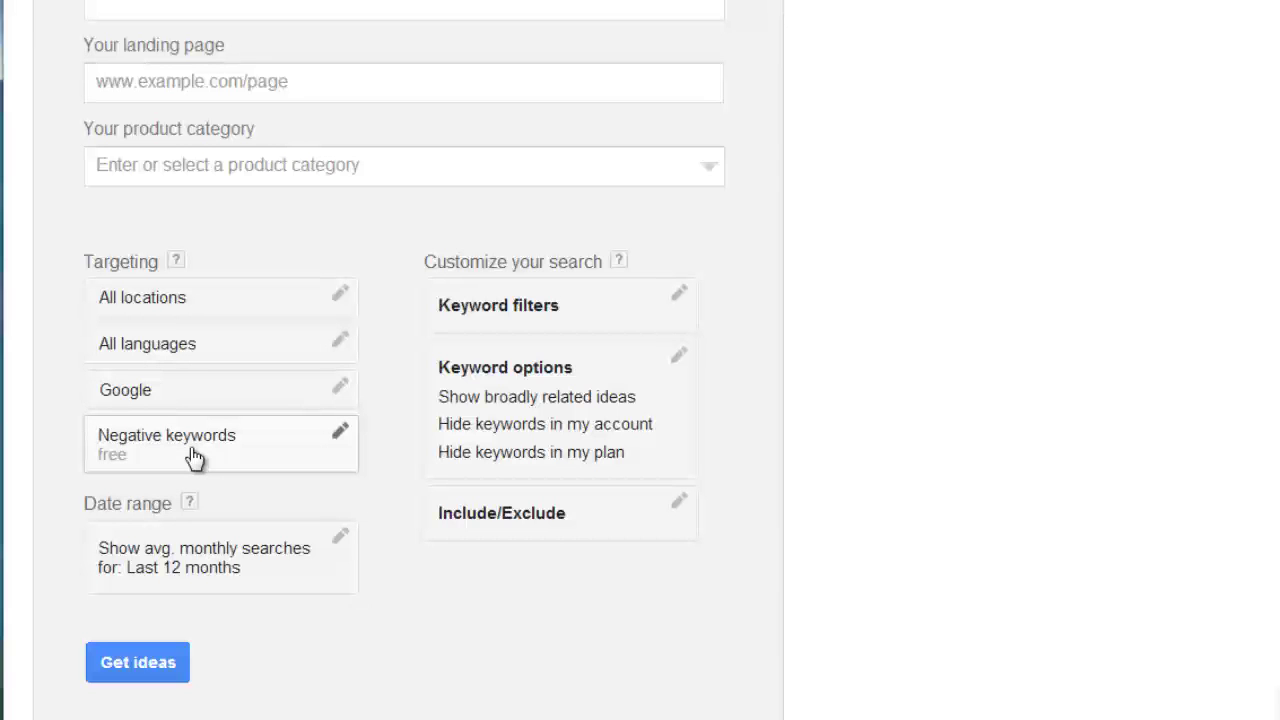
{"action": "scroll", "coordinate": [907, 348], "scroll_direction": "up", "scroll_amount": 1}
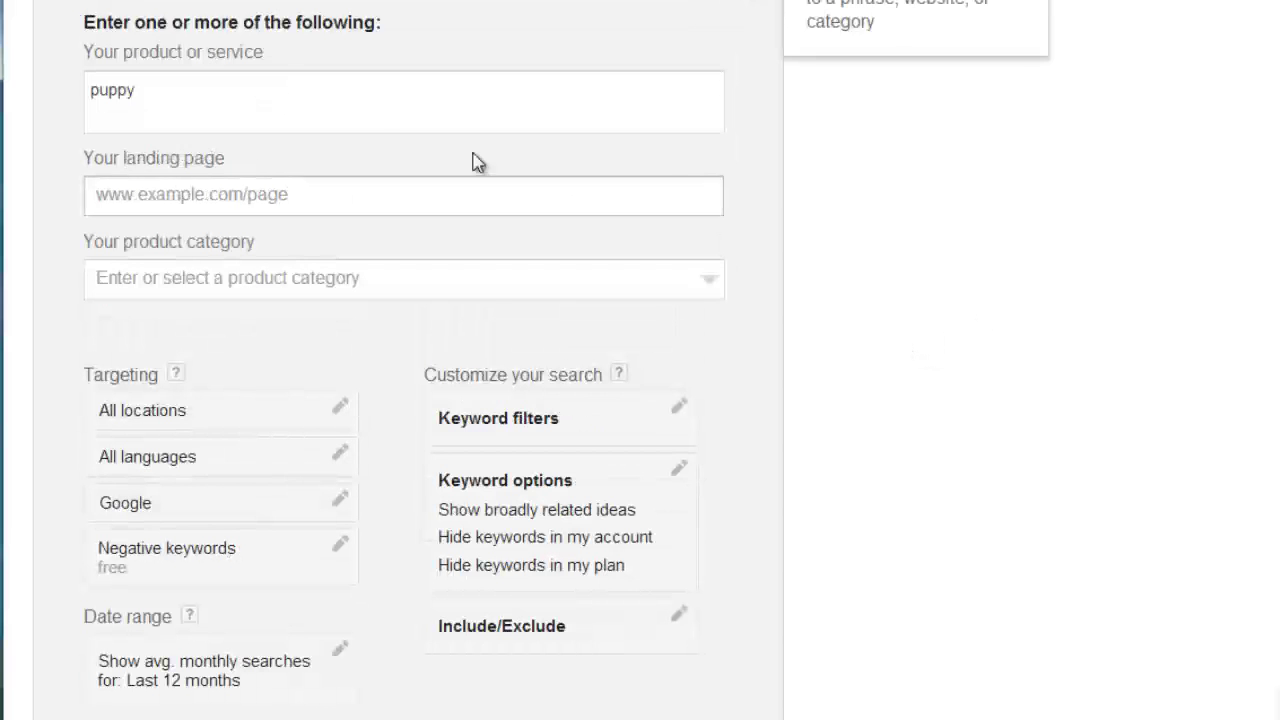
{"action": "scroll", "coordinate": [810, 237], "scroll_direction": "down", "scroll_amount": 1}
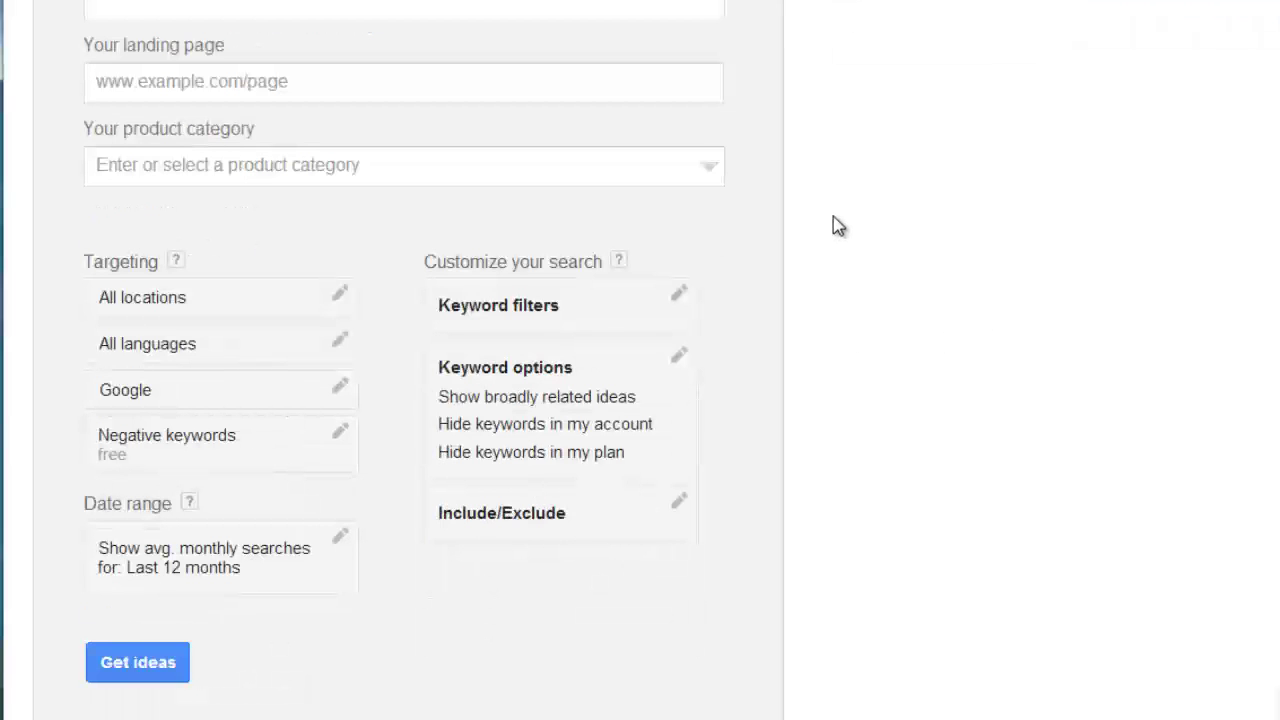
- Open the negative keywords setting to examine its entry, then close it
{"action": "left_click", "coordinate": [306, 440]}
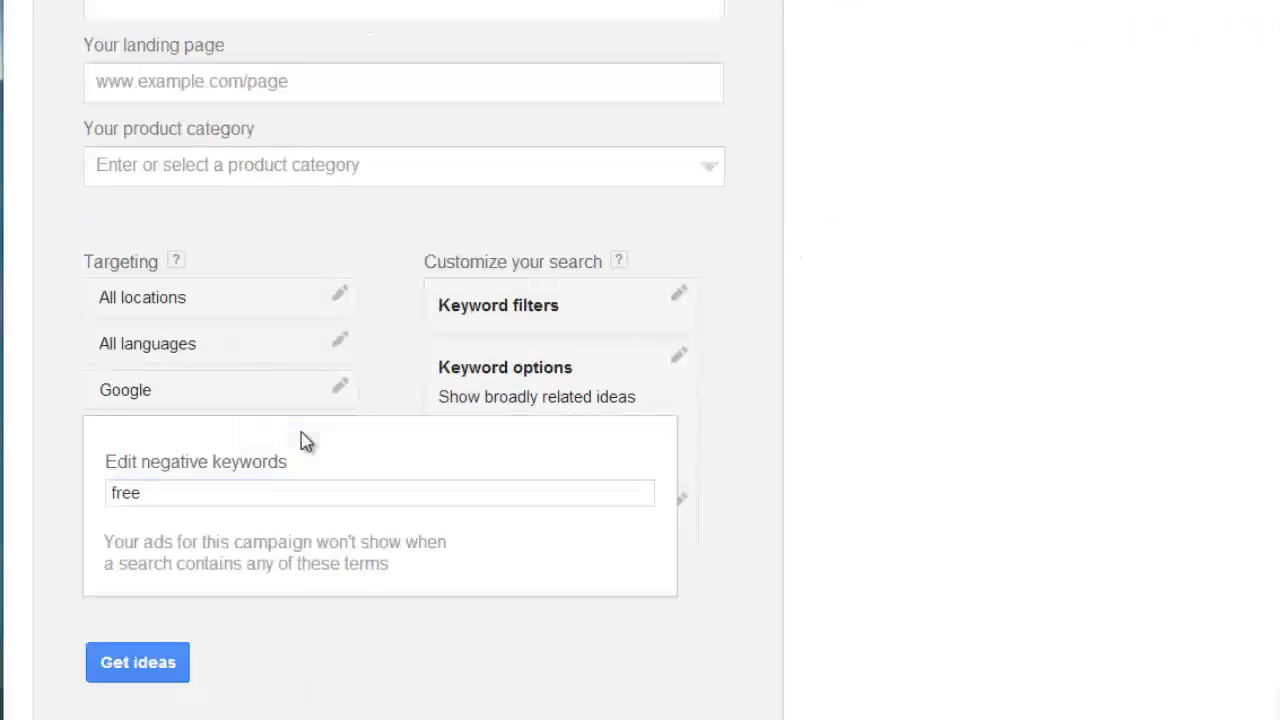
{"action": "left_click_drag", "start_coordinate": [194, 489], "coordinate": [86, 500]}
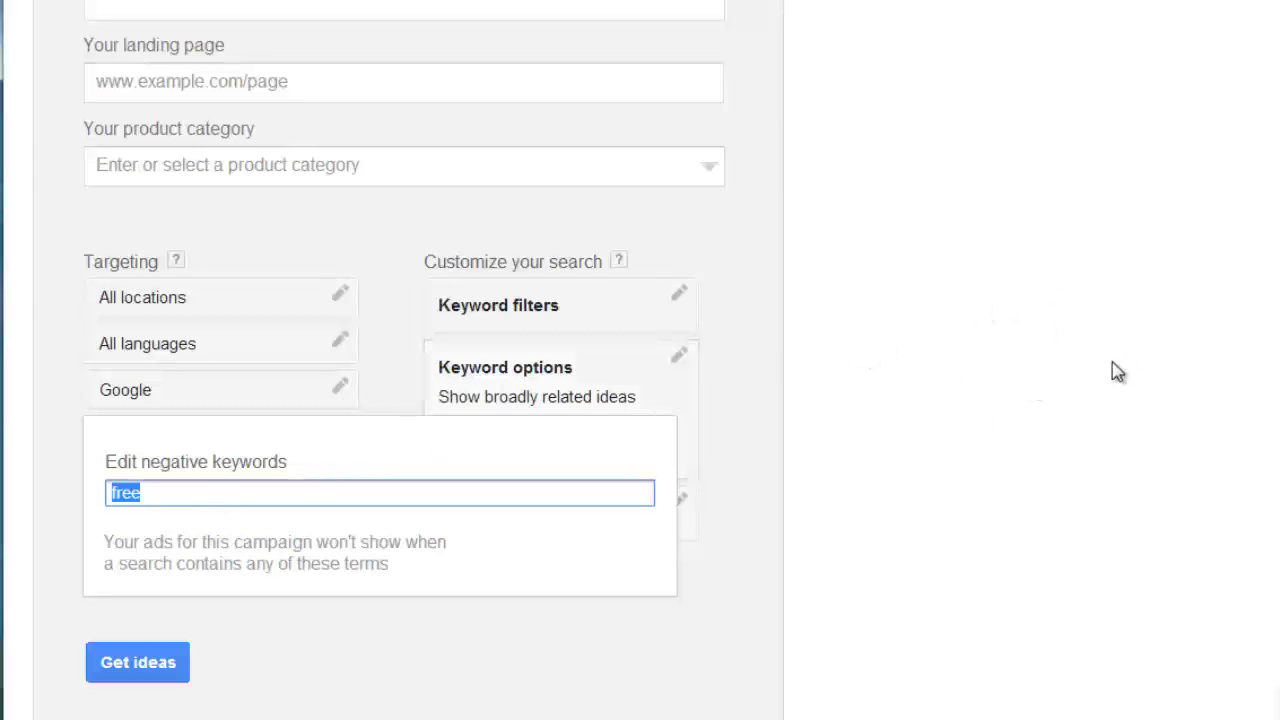
{"action": "left_click", "coordinate": [182, 493]}
{"action": "left_click", "coordinate": [54, 477]}
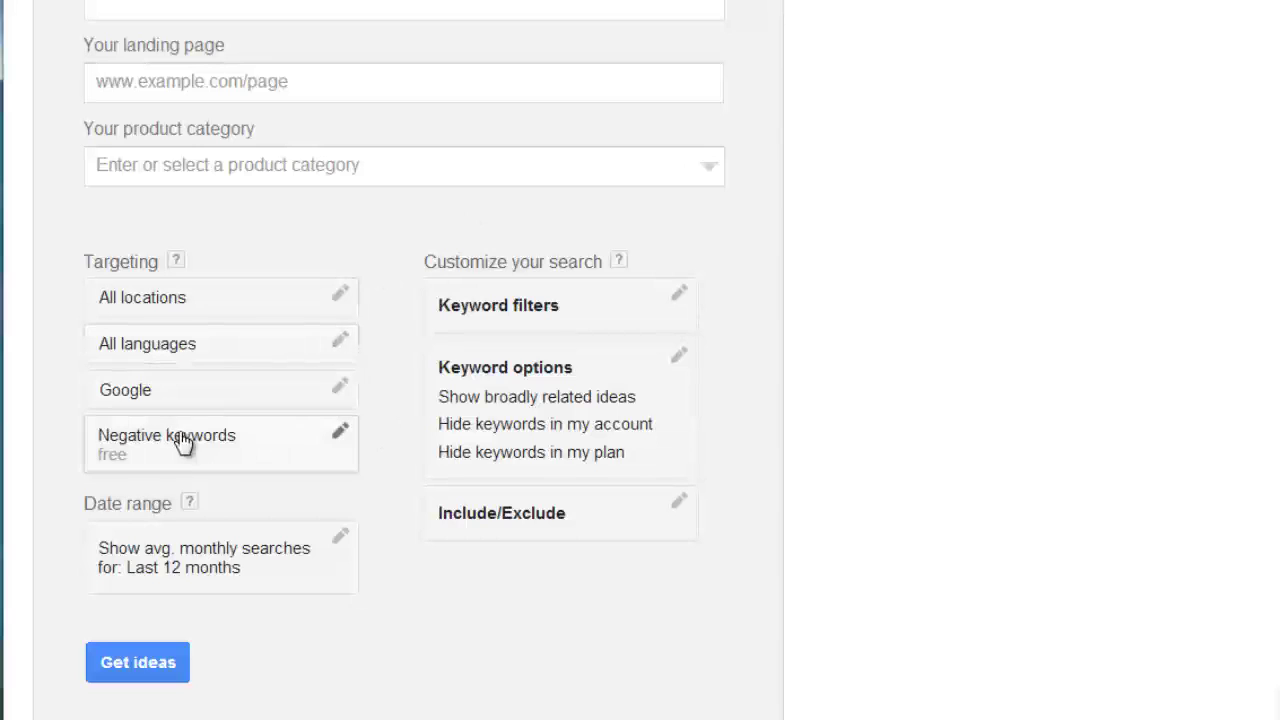
- Open the date range setting and examine the available start months without choosing one
{"action": "left_click", "coordinate": [167, 577]}
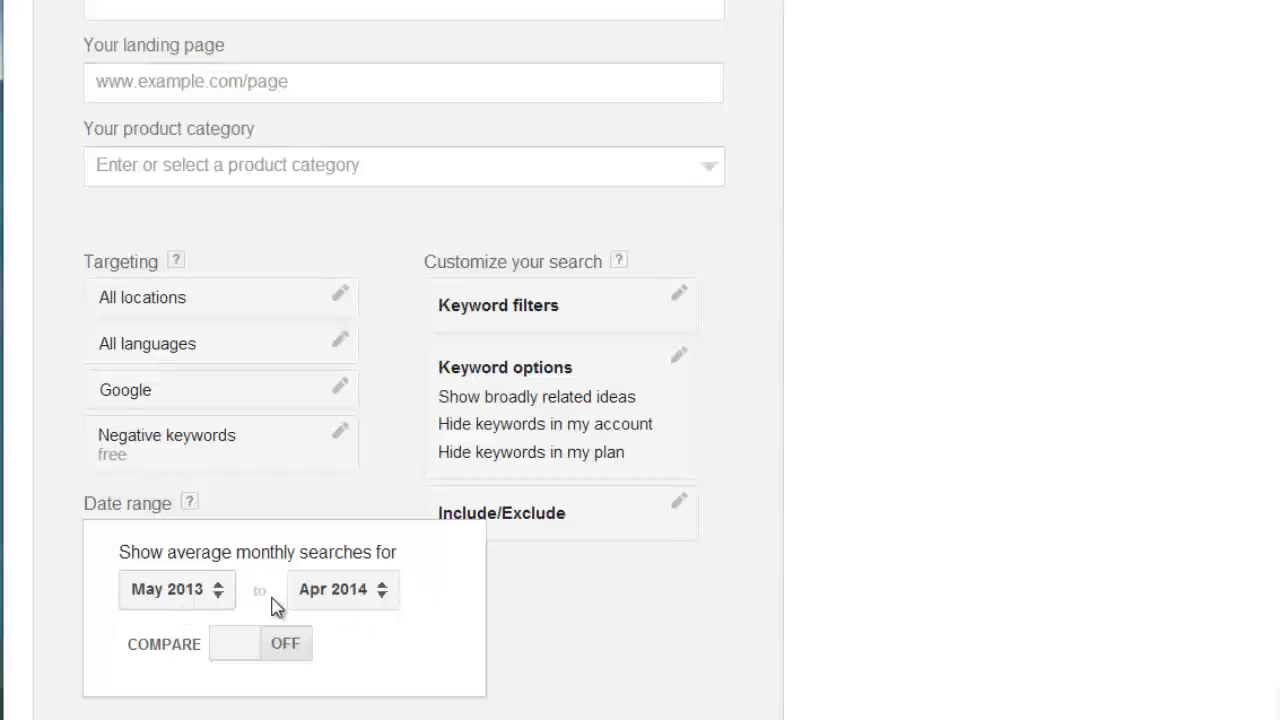
{"action": "left_click", "coordinate": [177, 602]}
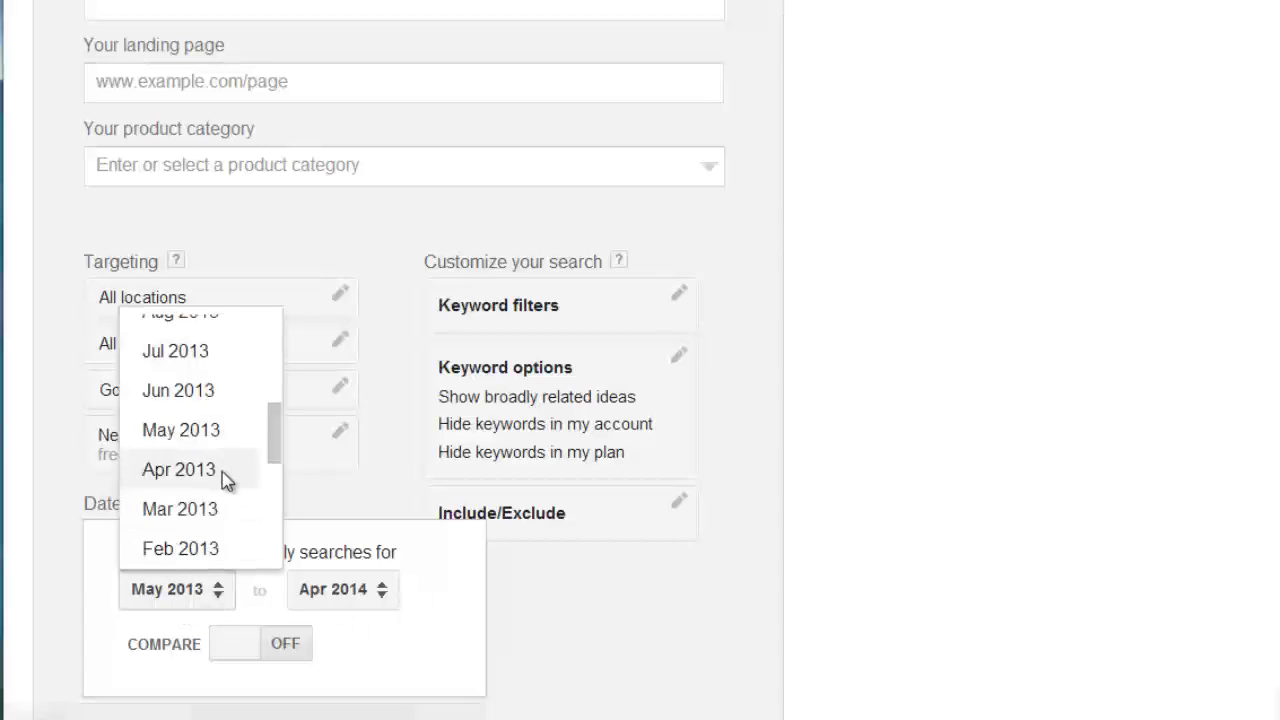
{"action": "left_click", "coordinate": [460, 586]}
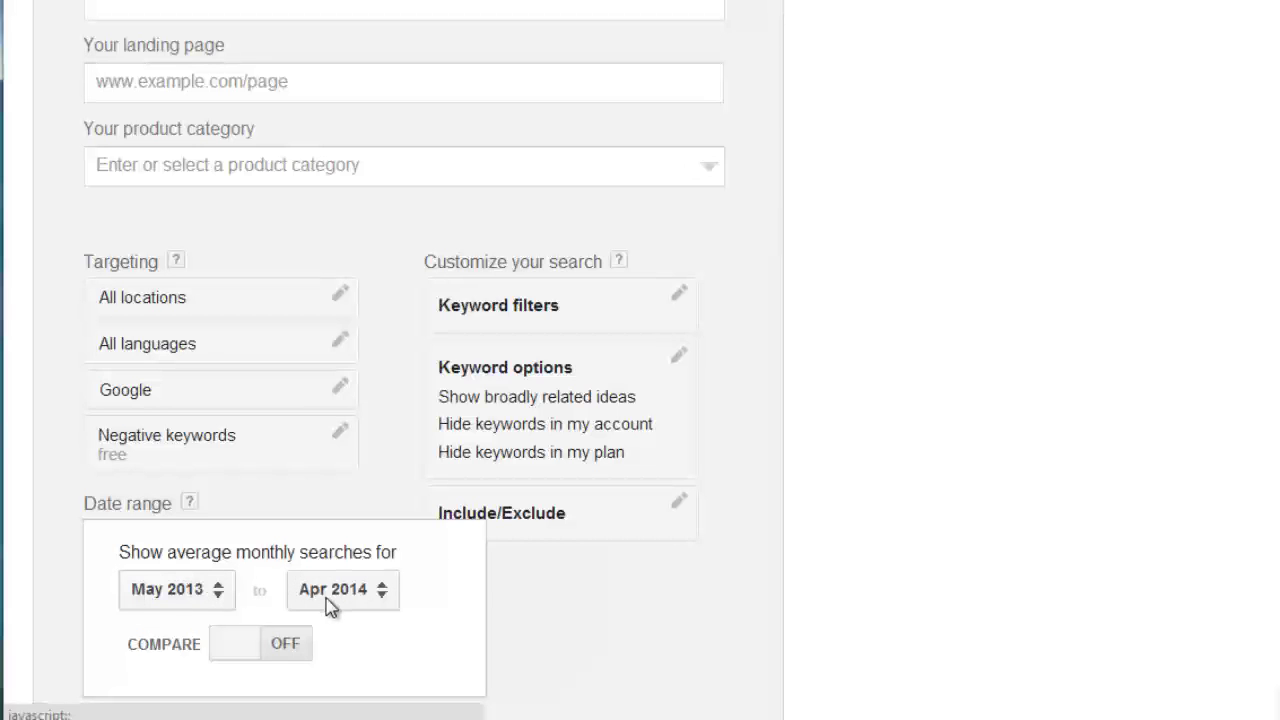
- Try comparing the date range with a Custom period, then switch the comparison off and close the date settings
{"action": "left_click", "coordinate": [240, 648]}
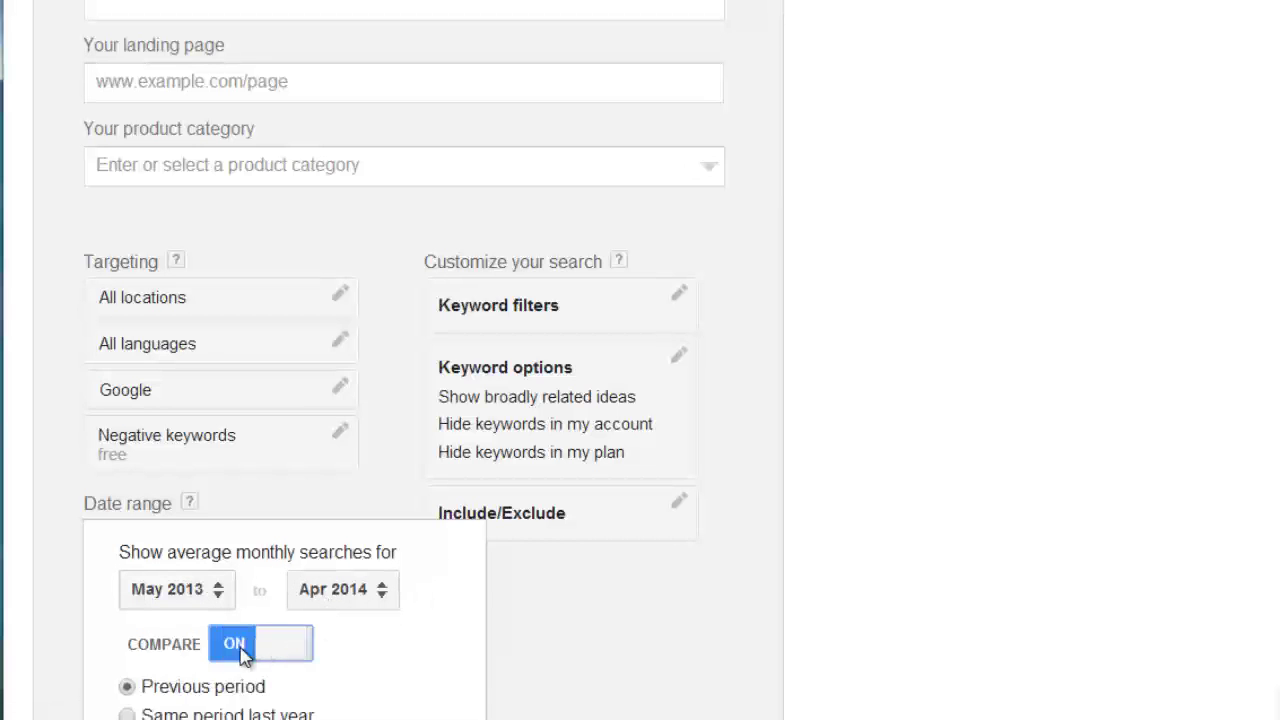
{"action": "scroll", "coordinate": [241, 652], "scroll_direction": "down", "scroll_amount": 1}
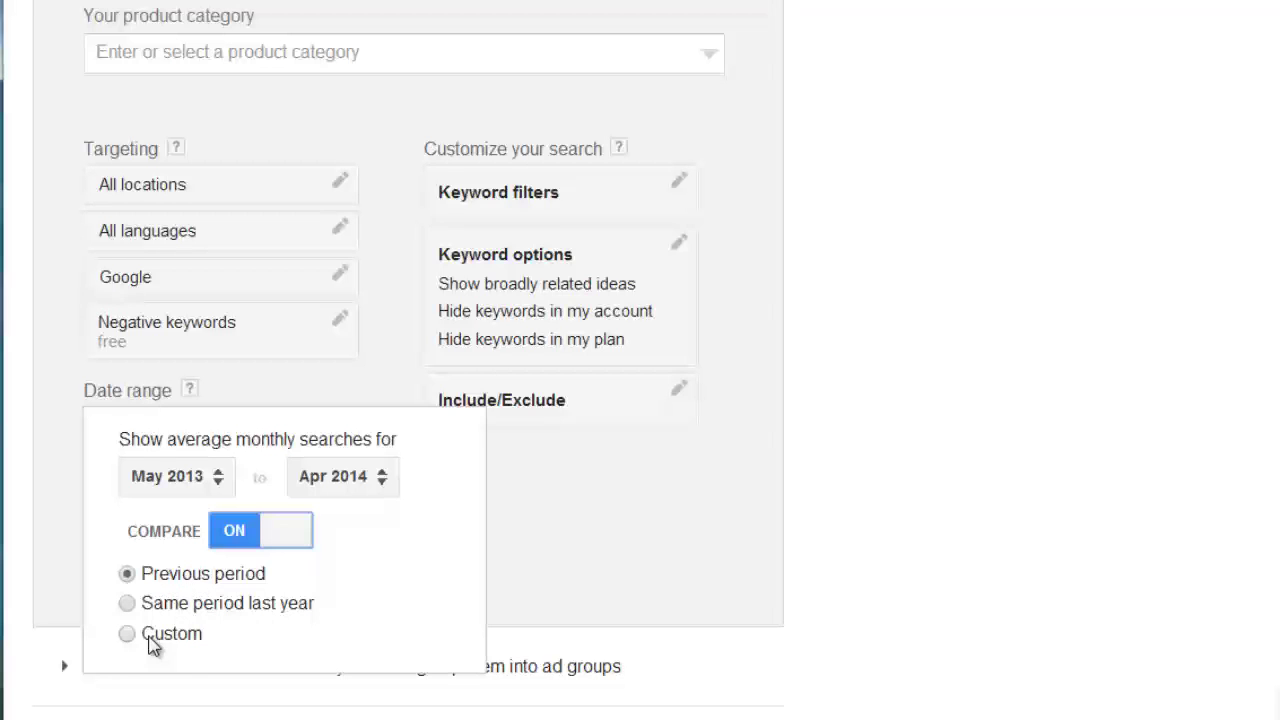
{"action": "left_click", "coordinate": [158, 638]}
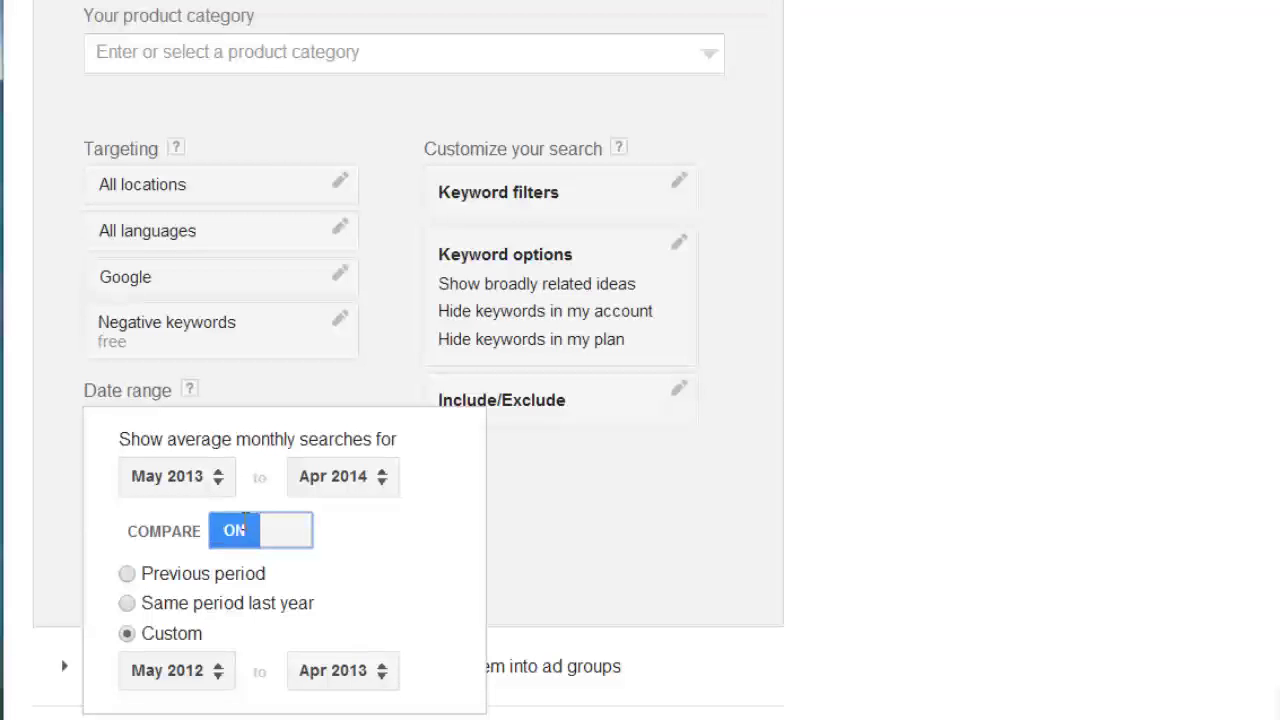
{"action": "left_click", "coordinate": [248, 527]}
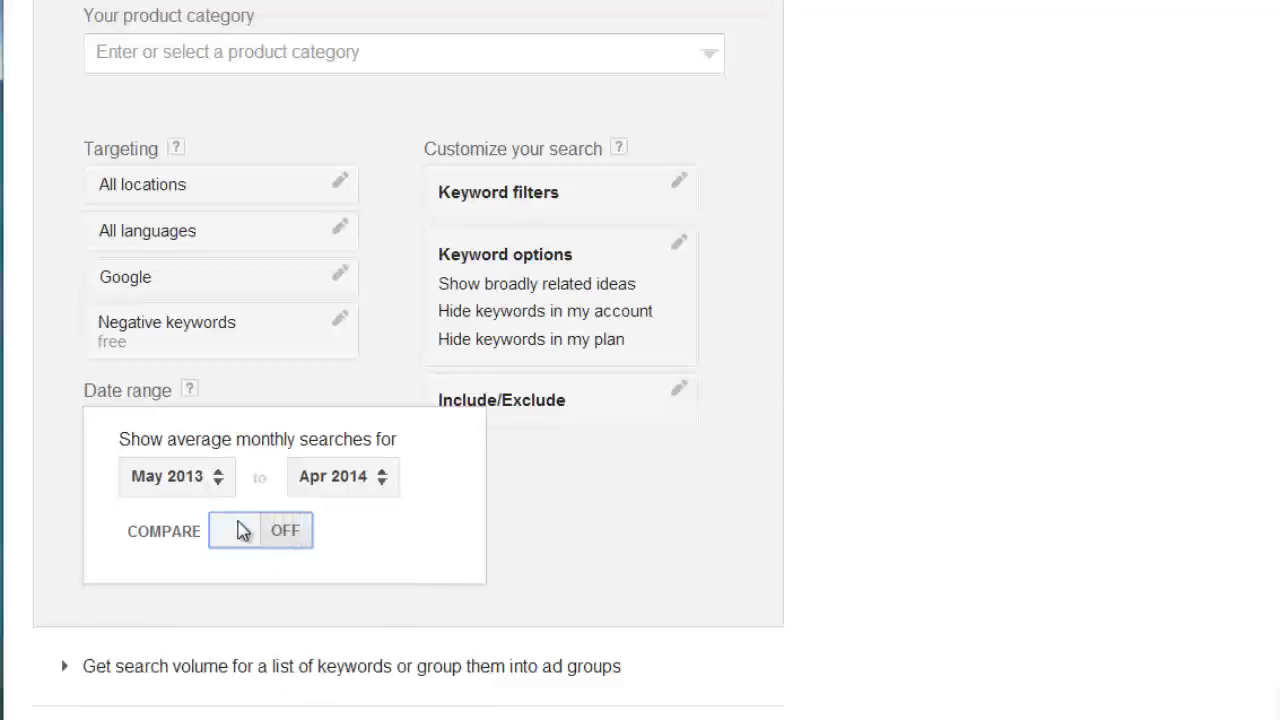
{"action": "left_click", "coordinate": [624, 500]}
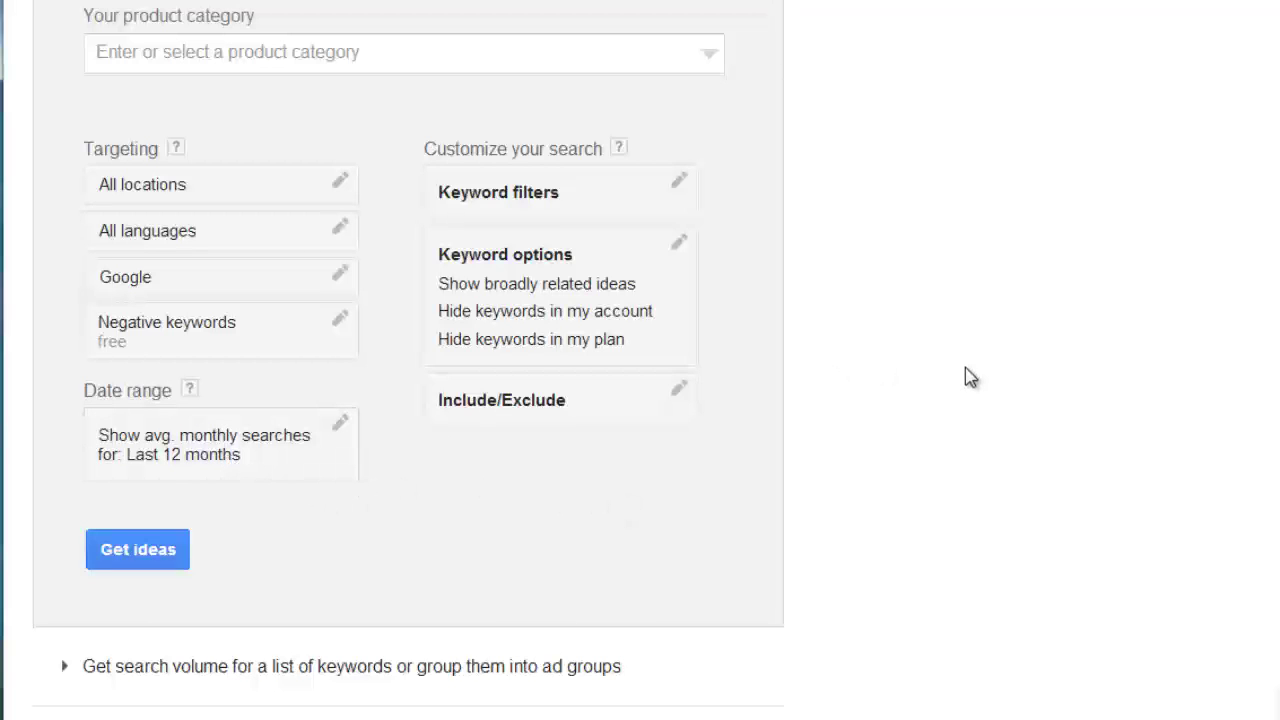
- Examine the keyword filters for average monthly searches, suggested bid, ad impression share and competition, then close them without entering values
{"action": "scroll", "coordinate": [955, 375], "scroll_direction": "up", "scroll_amount": 1}
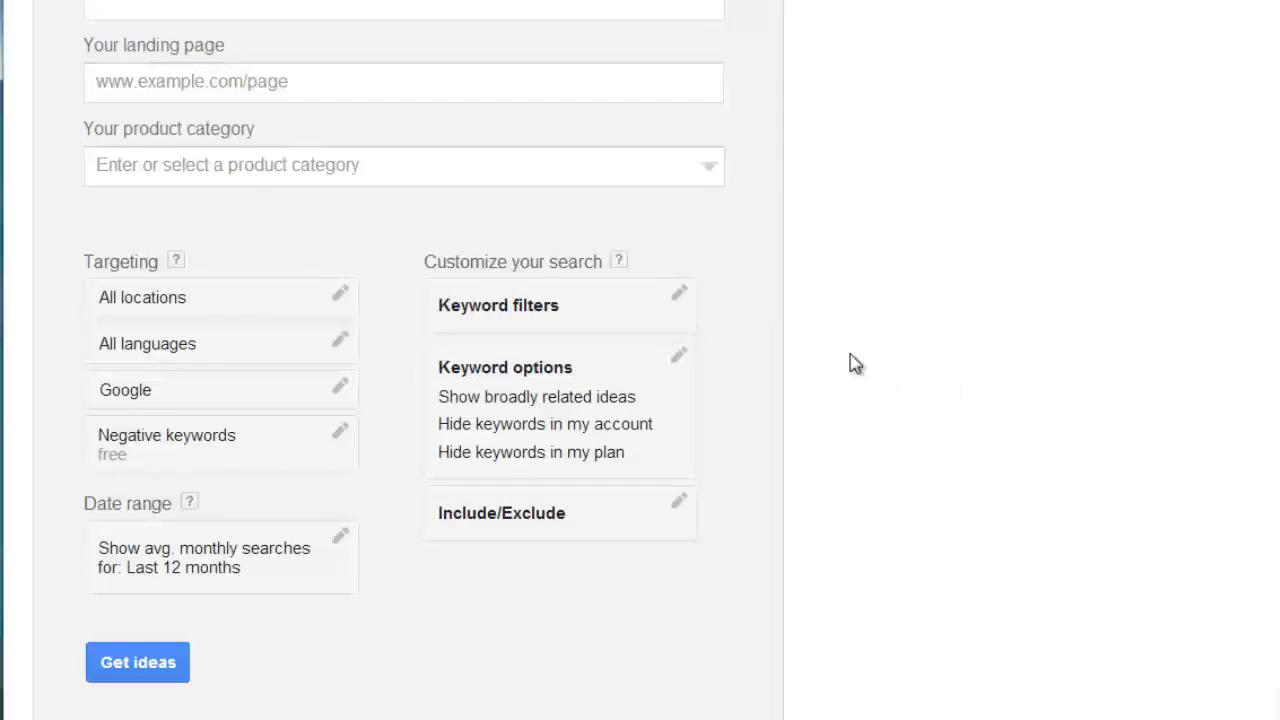
{"action": "left_click", "coordinate": [565, 318]}
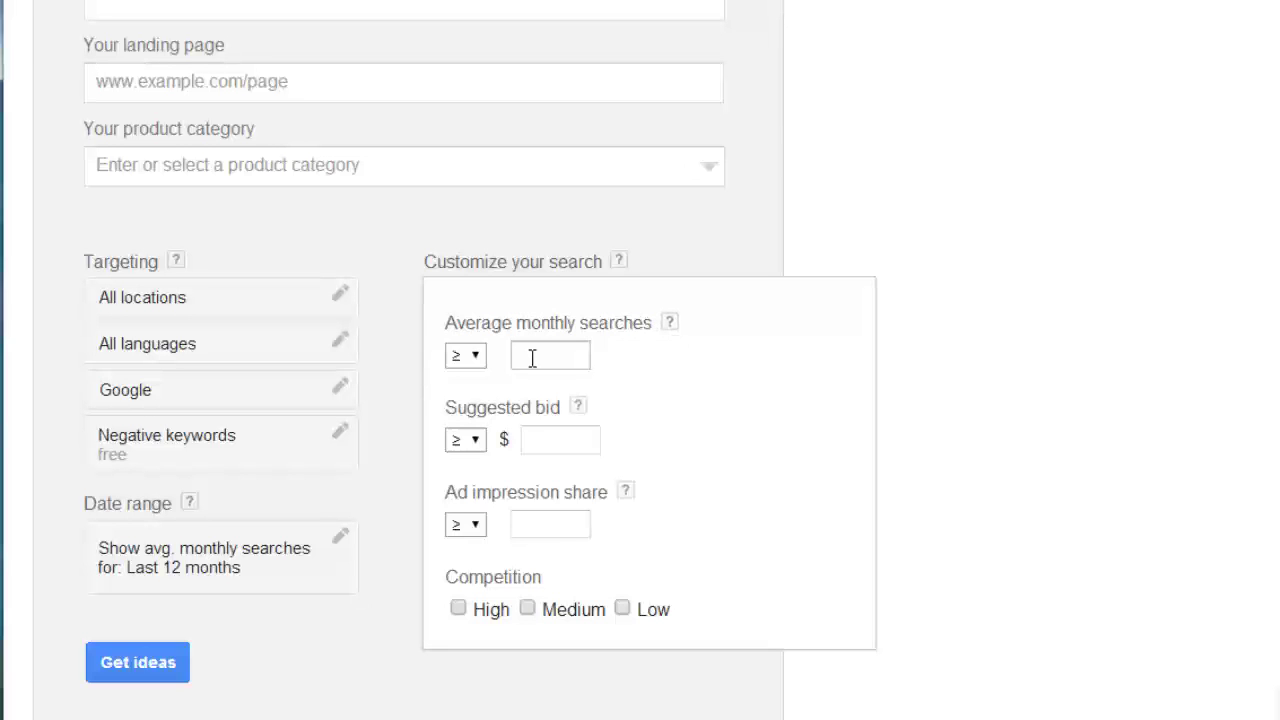
{"action": "scroll", "coordinate": [532, 358], "scroll_direction": "up", "scroll_amount": 2}
{"action": "scroll", "coordinate": [500, 408], "scroll_direction": "down", "scroll_amount": 1}
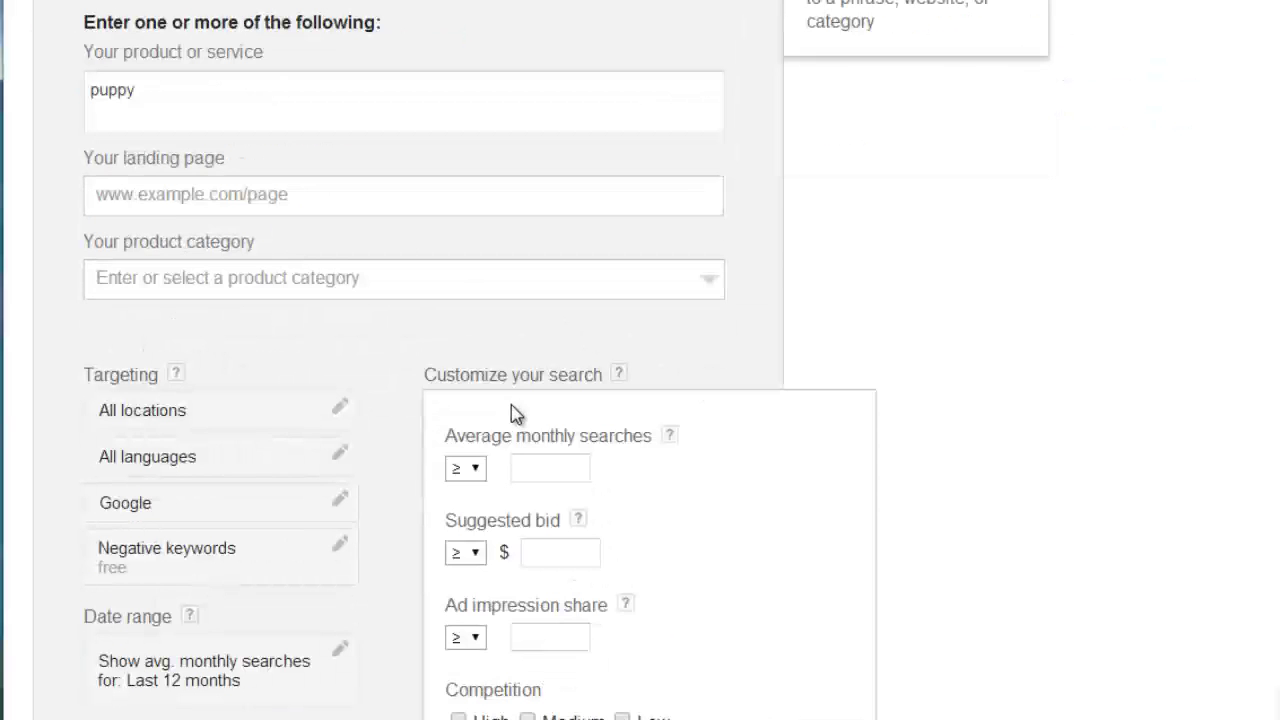
{"action": "left_click", "coordinate": [550, 469]}
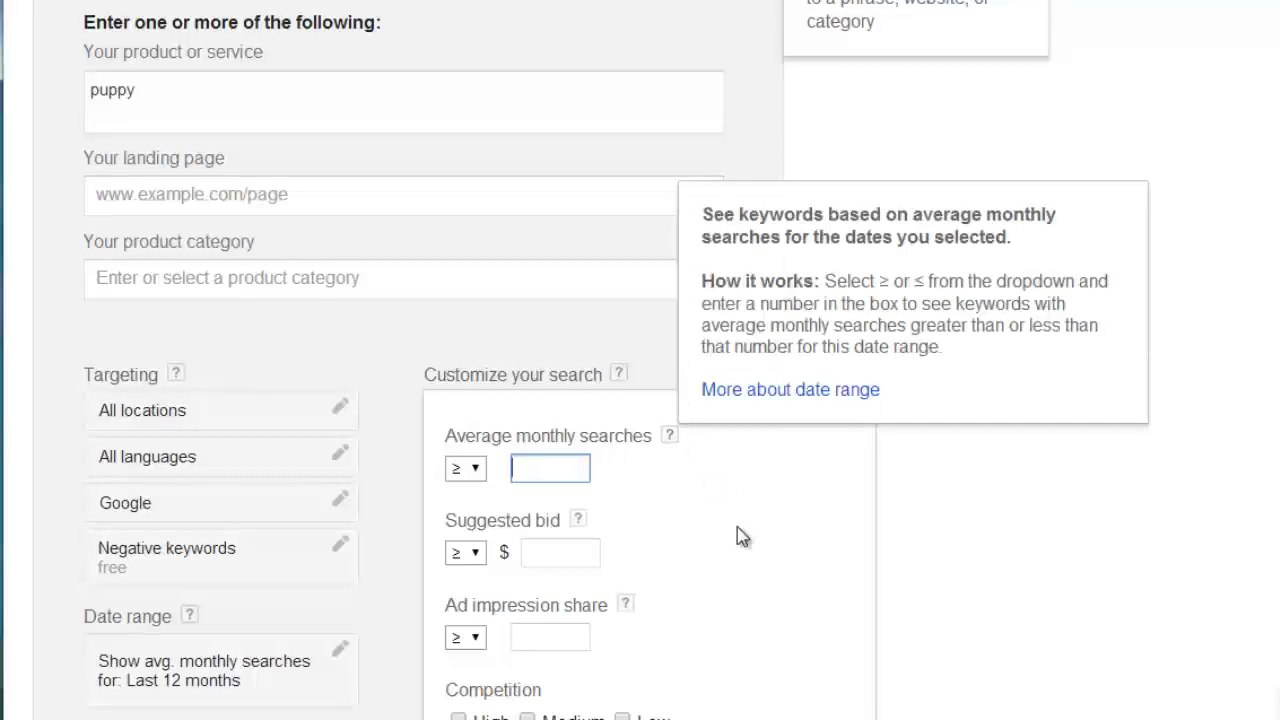
{"action": "scroll", "coordinate": [737, 534], "scroll_direction": "down", "scroll_amount": 1}
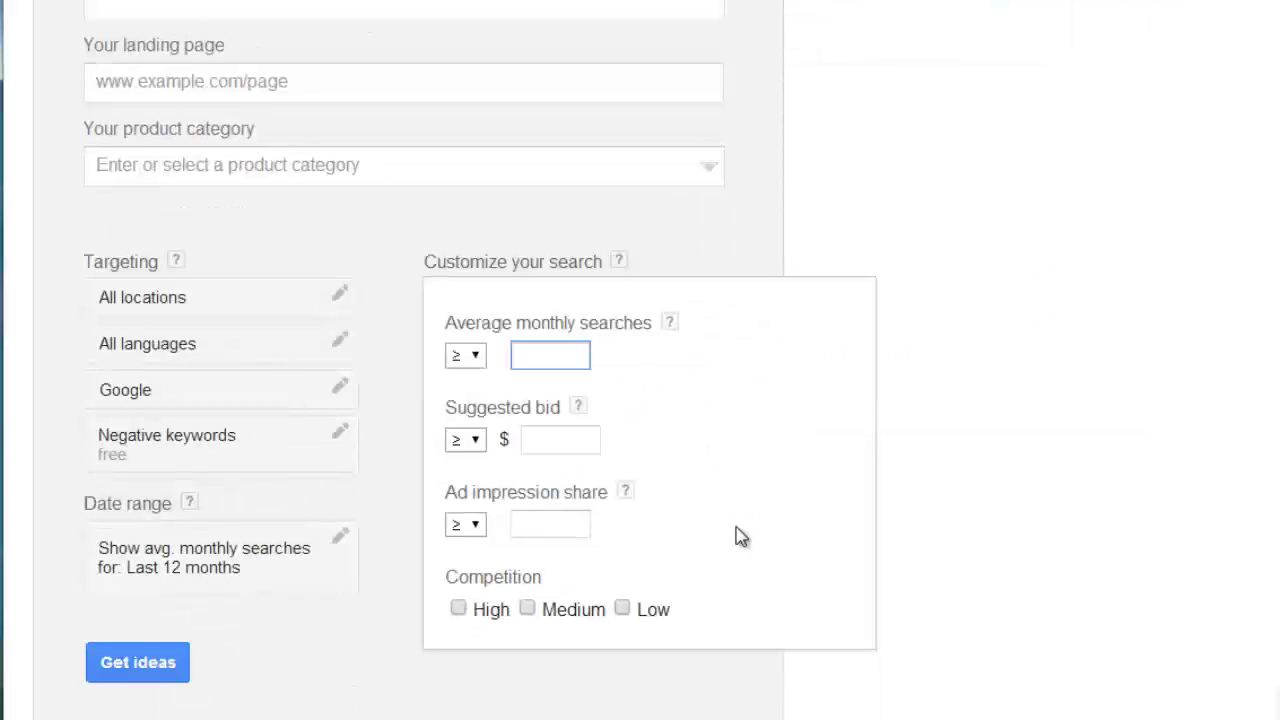
{"action": "left_click", "coordinate": [562, 442]}
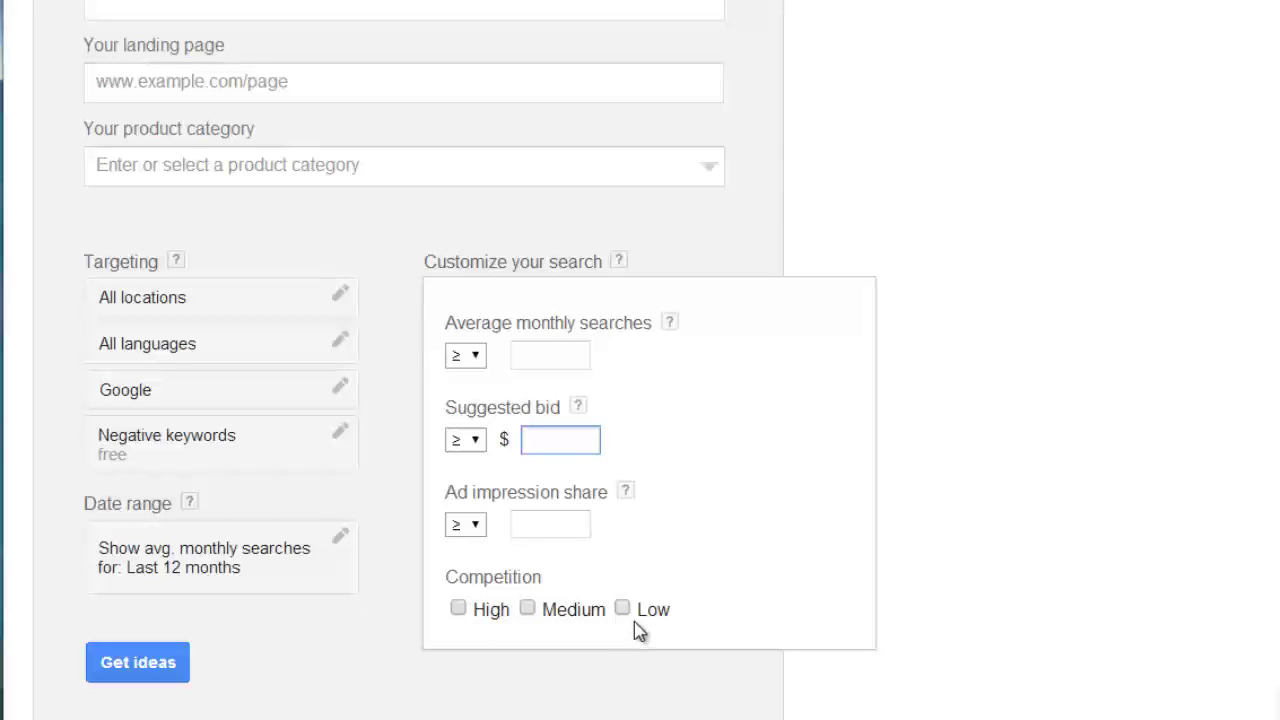
{"action": "left_click", "coordinate": [971, 509]}
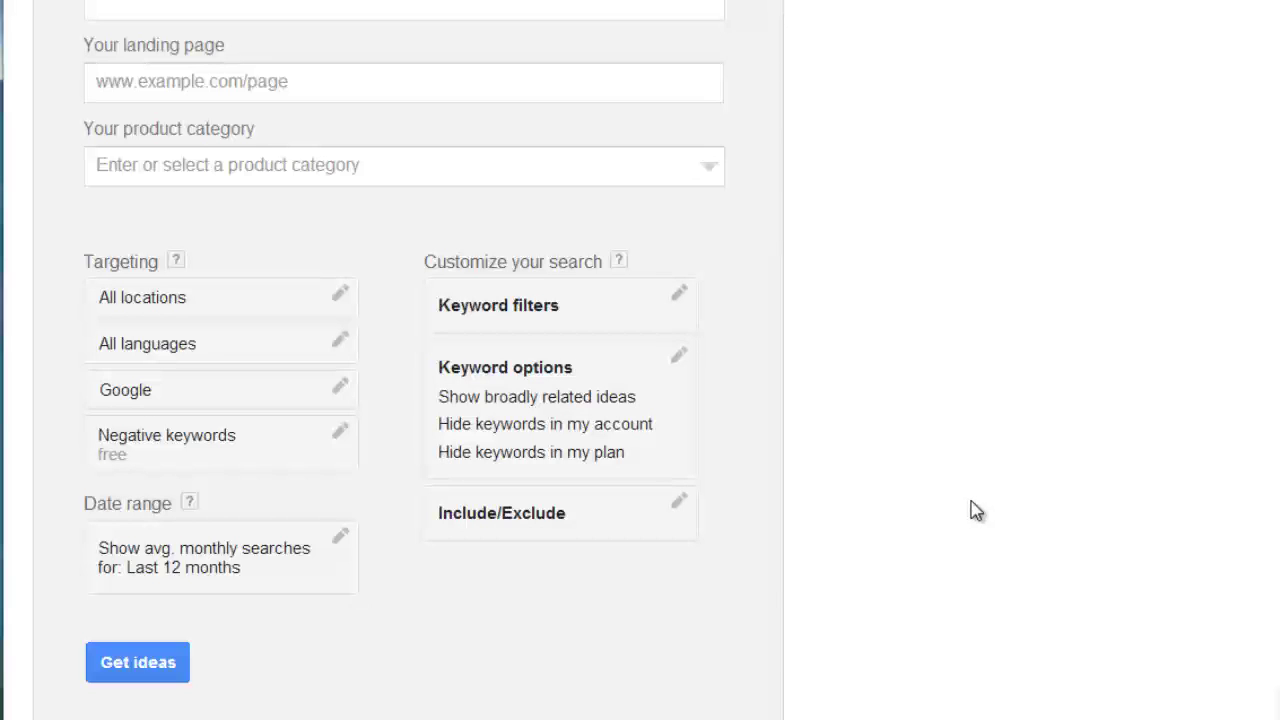
- Try the keyword options for closely related ideas, account keywords and plan keywords, switching each back off before closing them
{"action": "left_click", "coordinate": [543, 408]}
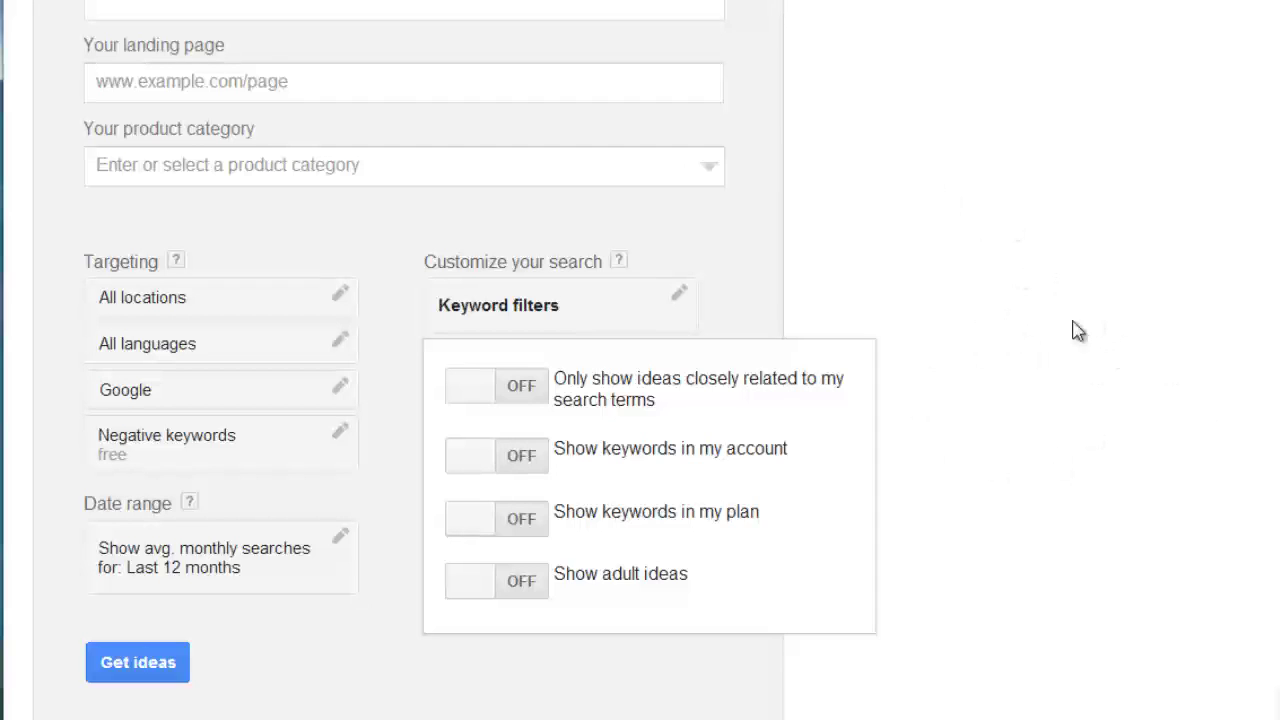
{"action": "left_click", "coordinate": [473, 387]}
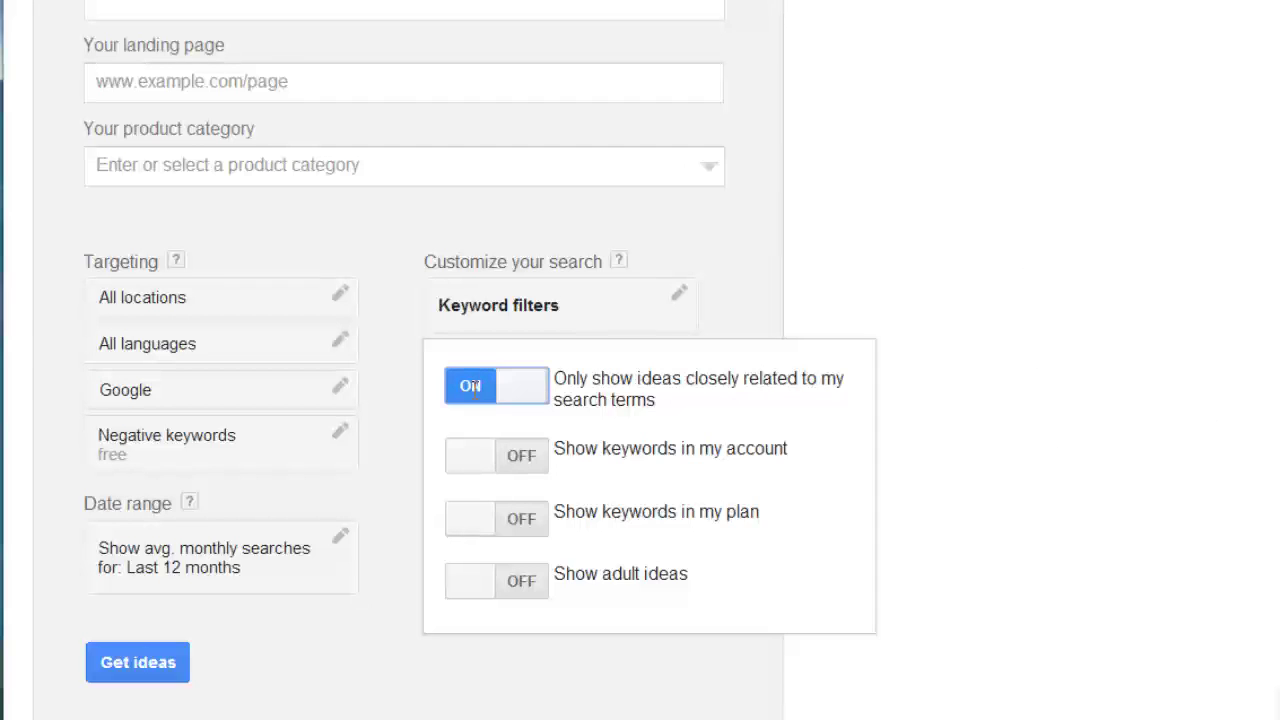
{"action": "left_click", "coordinate": [473, 387]}
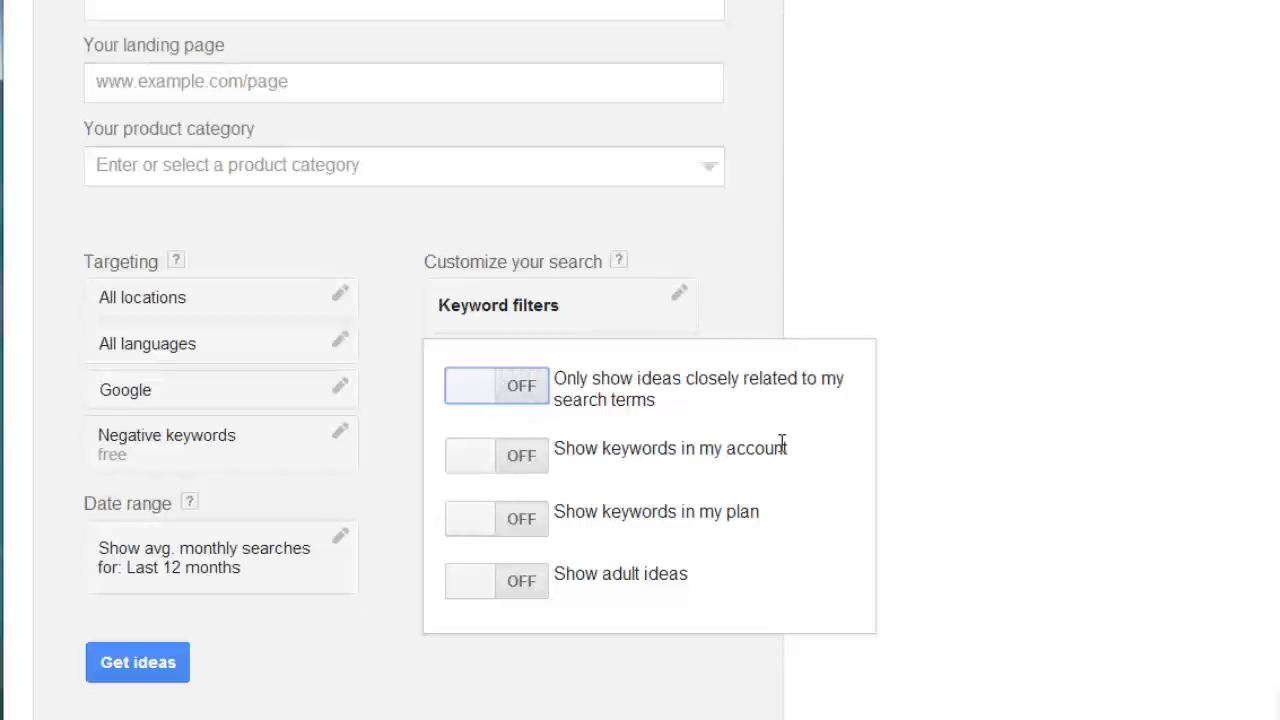
{"action": "left_click", "coordinate": [470, 458]}
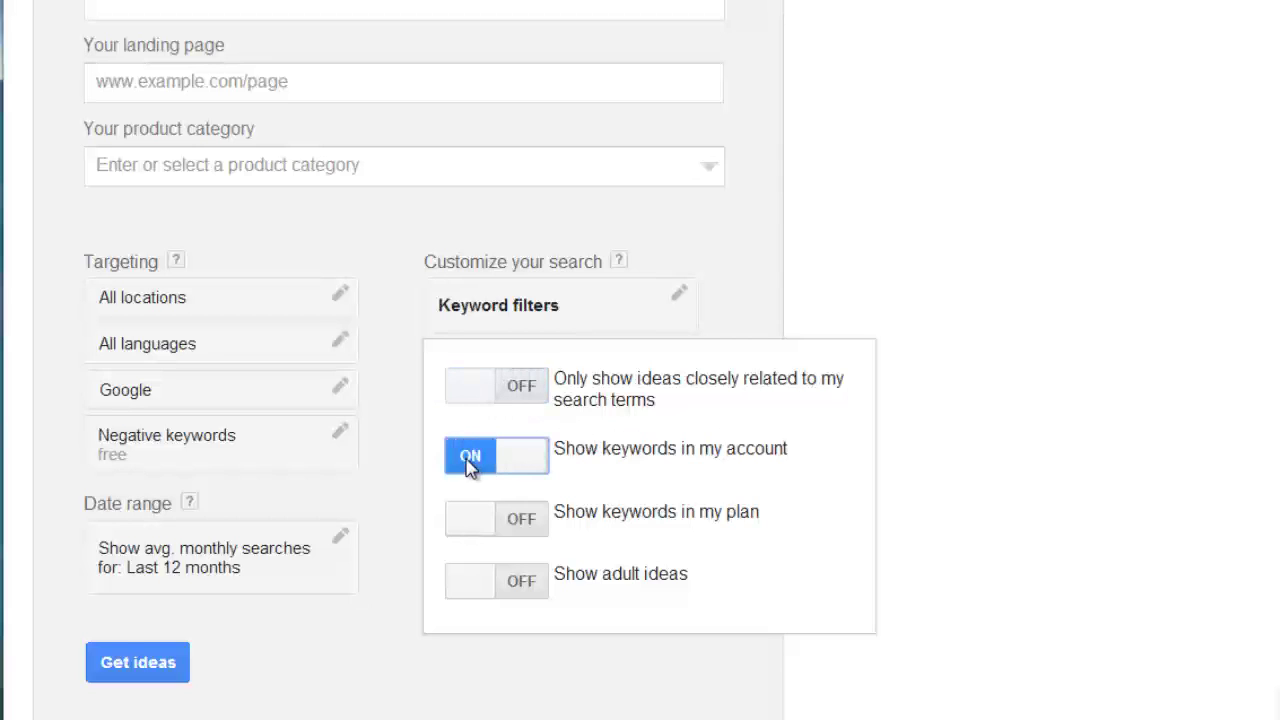
{"action": "left_click", "coordinate": [470, 463]}
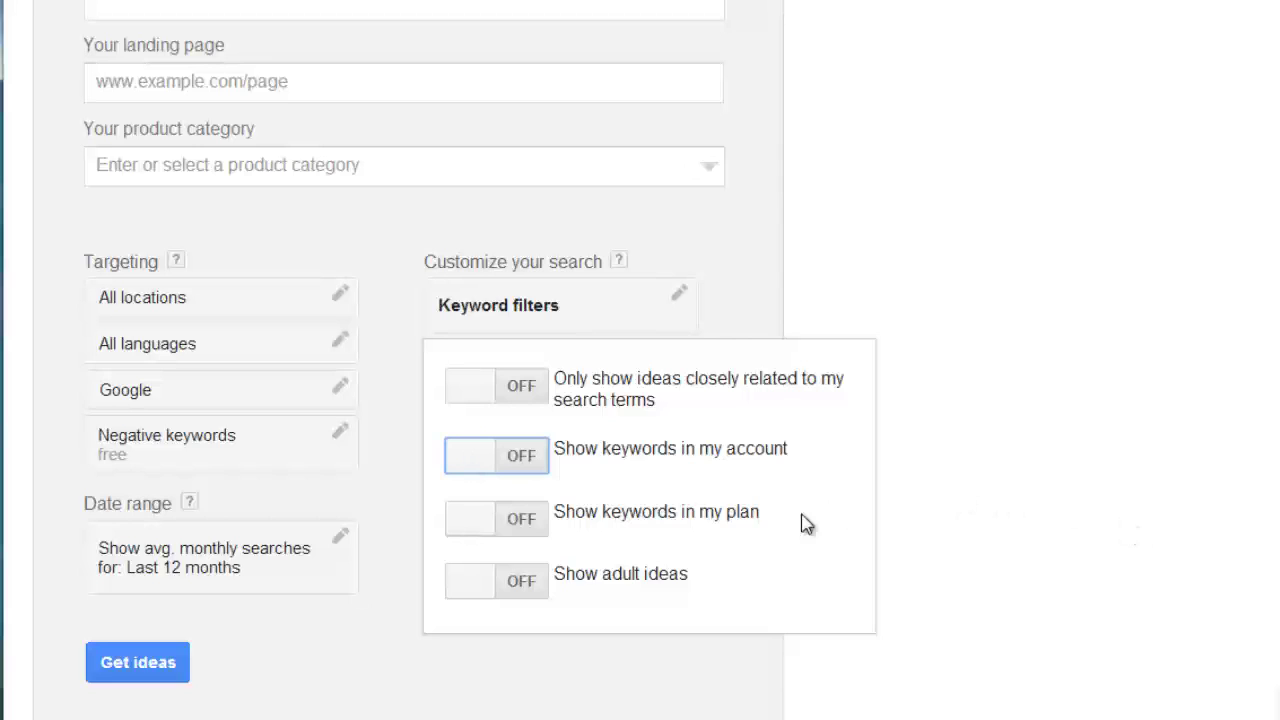
{"action": "left_click", "coordinate": [478, 533]}
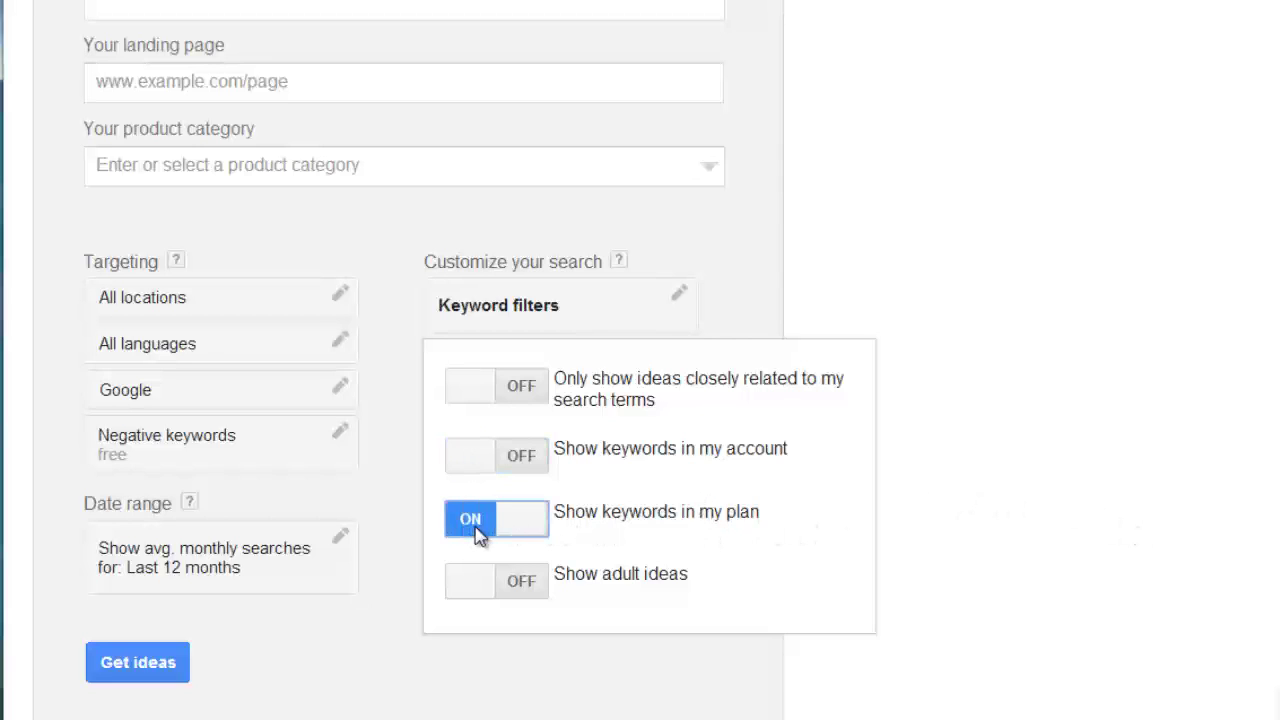
{"action": "left_click", "coordinate": [476, 529]}
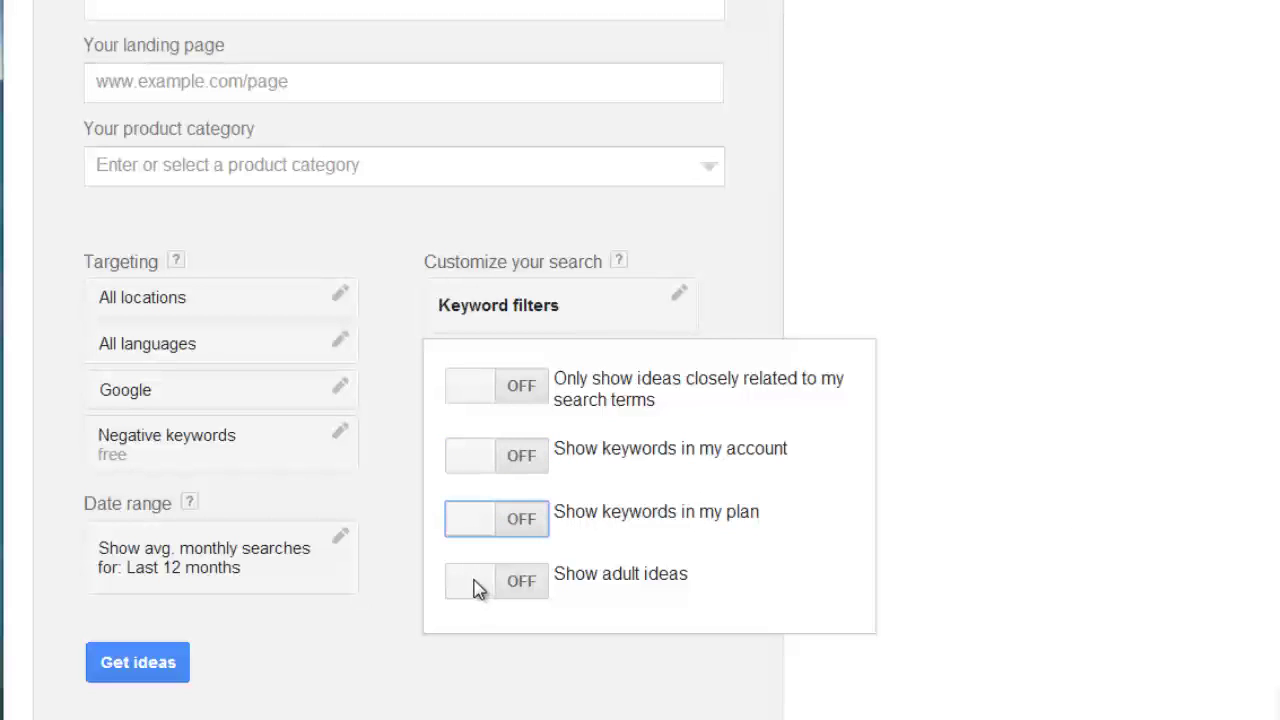
{"action": "left_click", "coordinate": [1134, 360]}
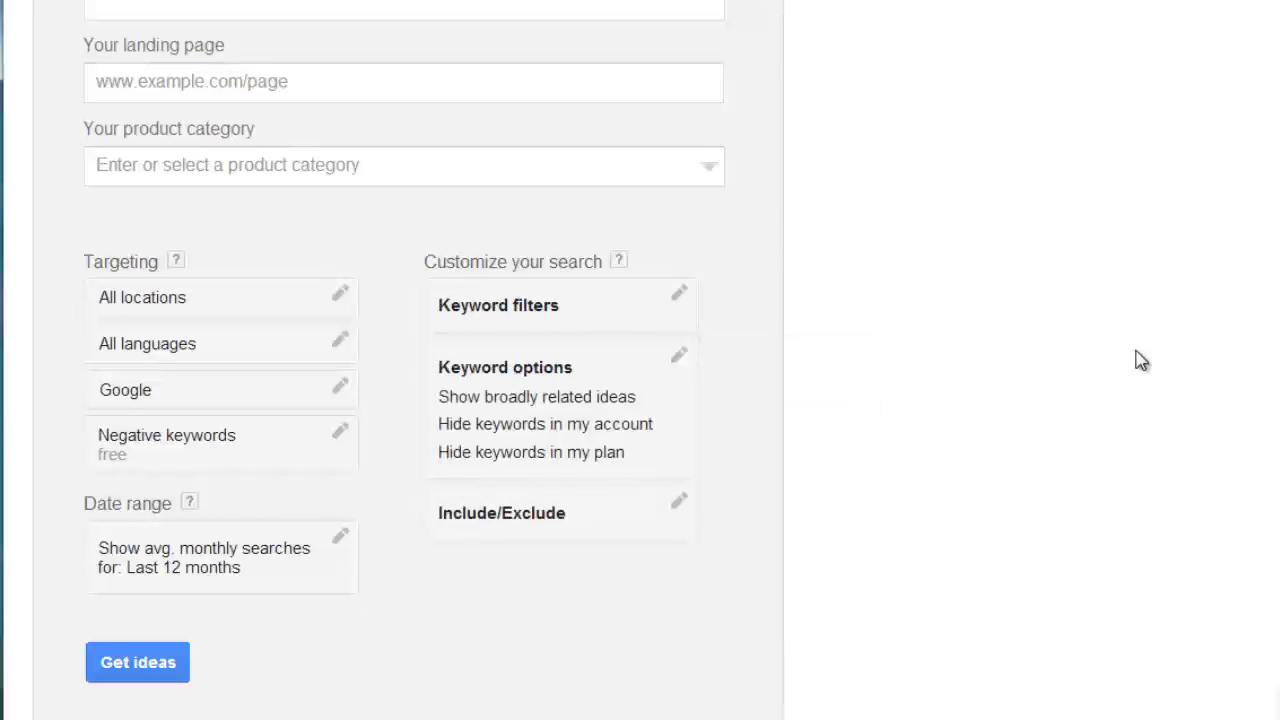
- Try training as a term that keywords must include in the Include/Exclude settings, then clear it
{"action": "left_click", "coordinate": [556, 515]}
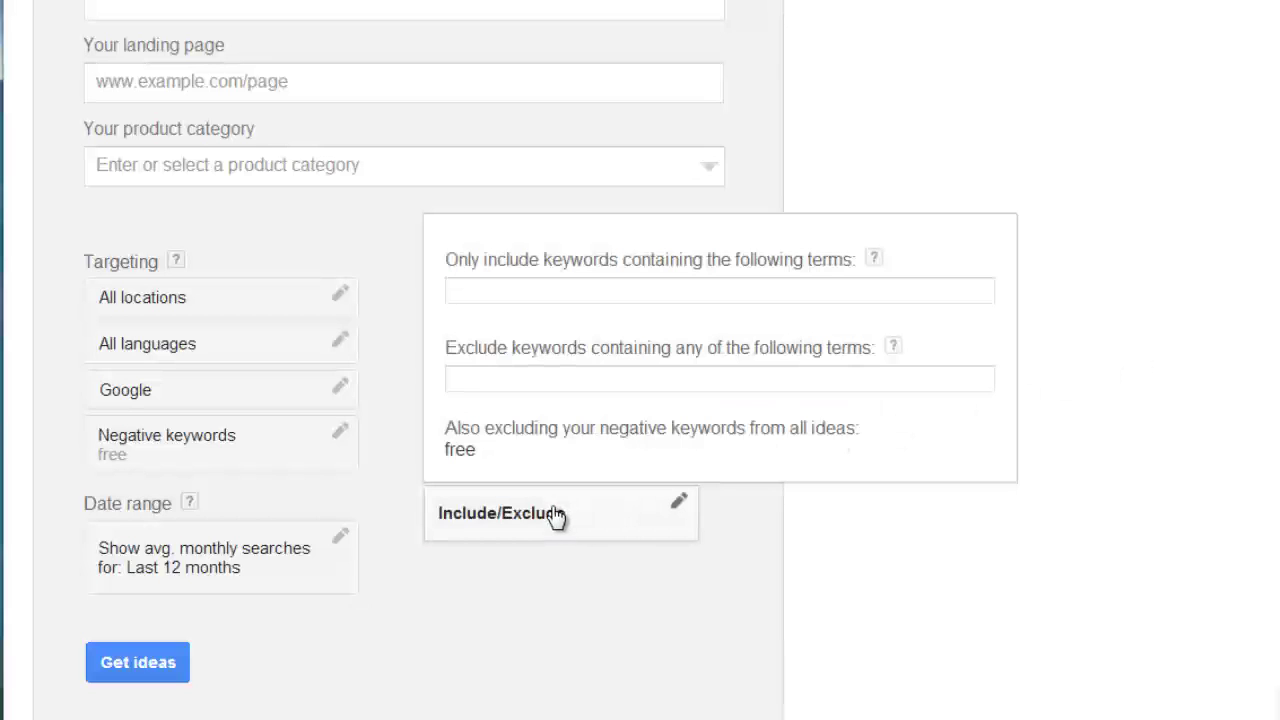
{"action": "left_click", "coordinate": [616, 281]}
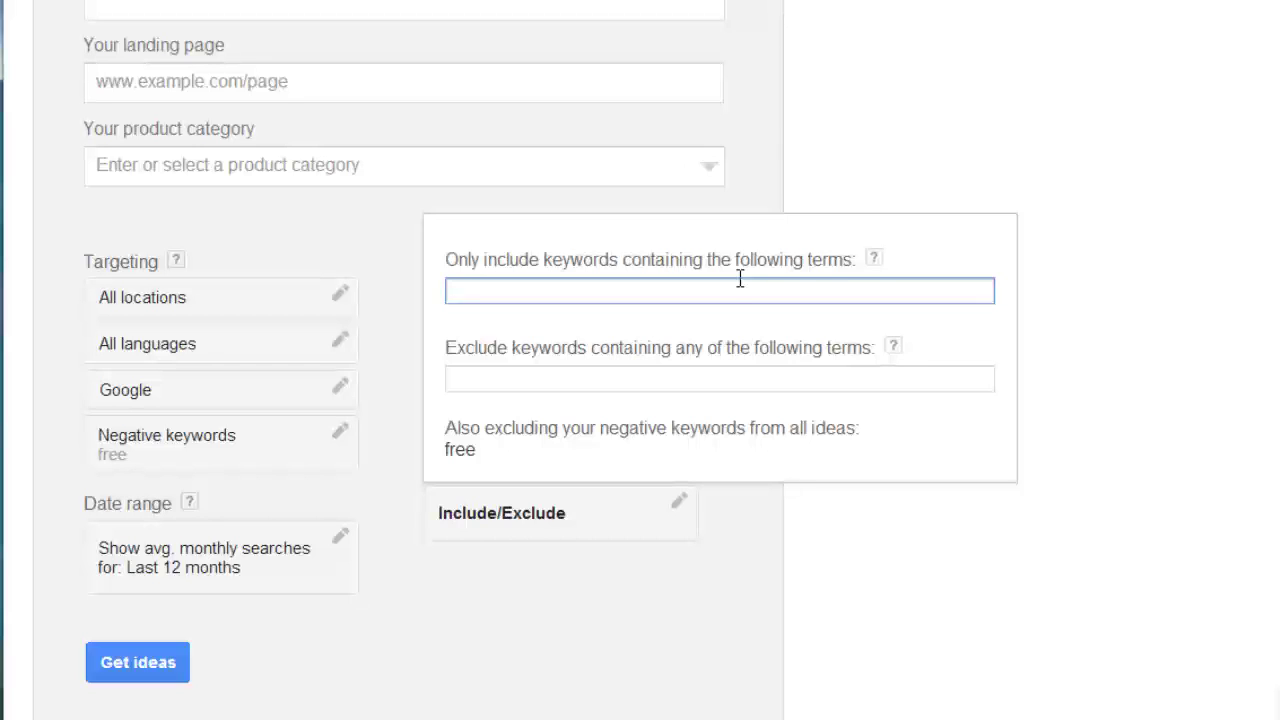
{"action": "type", "text": "train"}
{"action": "key", "text": "BackSpace"}
{"action": "key", "text": "BackSpace"}
{"action": "type", "text": "ining"}
{"action": "key", "text": "ctrl+a"}
{"action": "key", "text": "BackSpace"}
{"action": "key", "text": "Tab"}
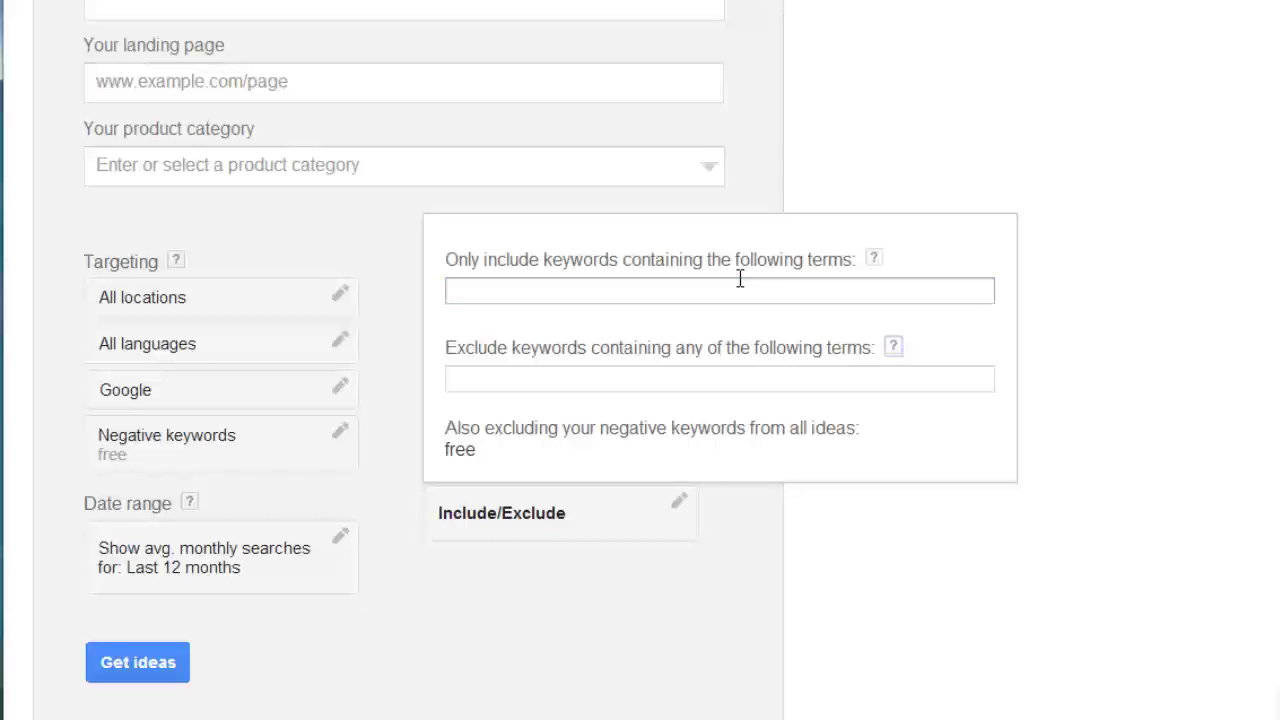
- Try excluding keywords containing adult, senior, then clear the exclusion terms and close the Include/Exclude settings
{"action": "key", "text": "Tab"}
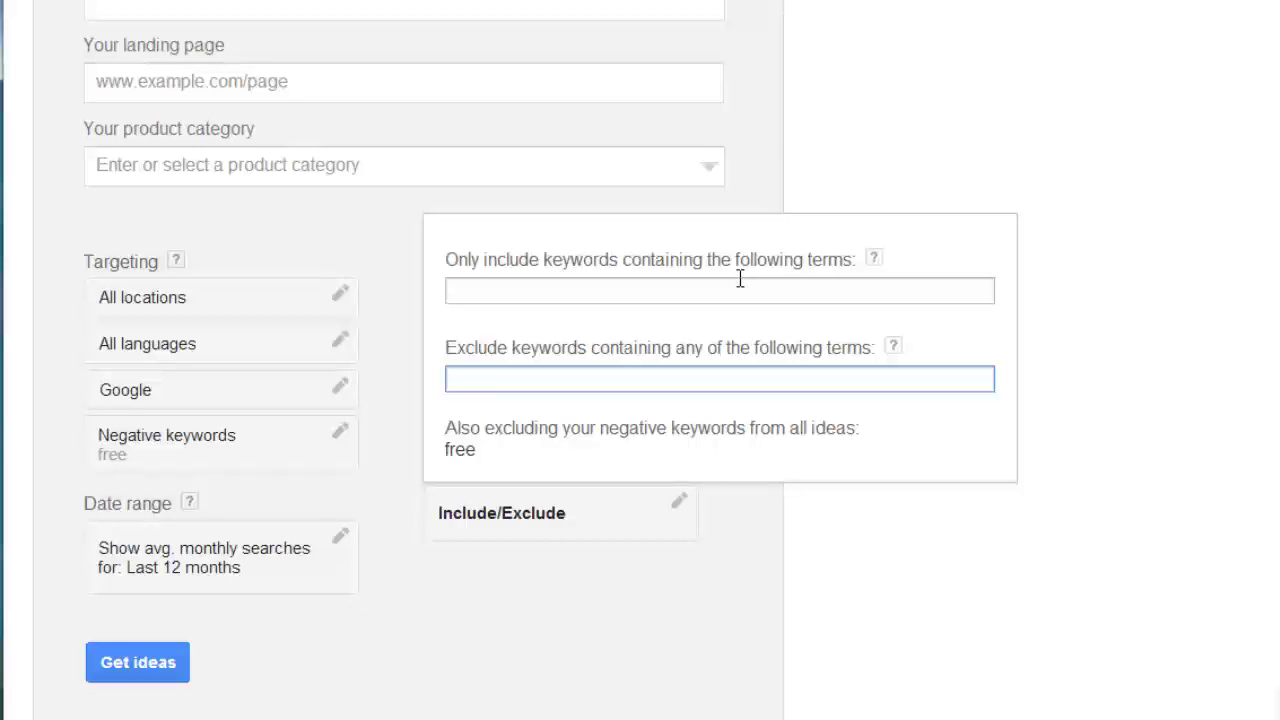
{"action": "type", "text": "adult, senior"}
{"action": "key", "text": "ctrl+a"}
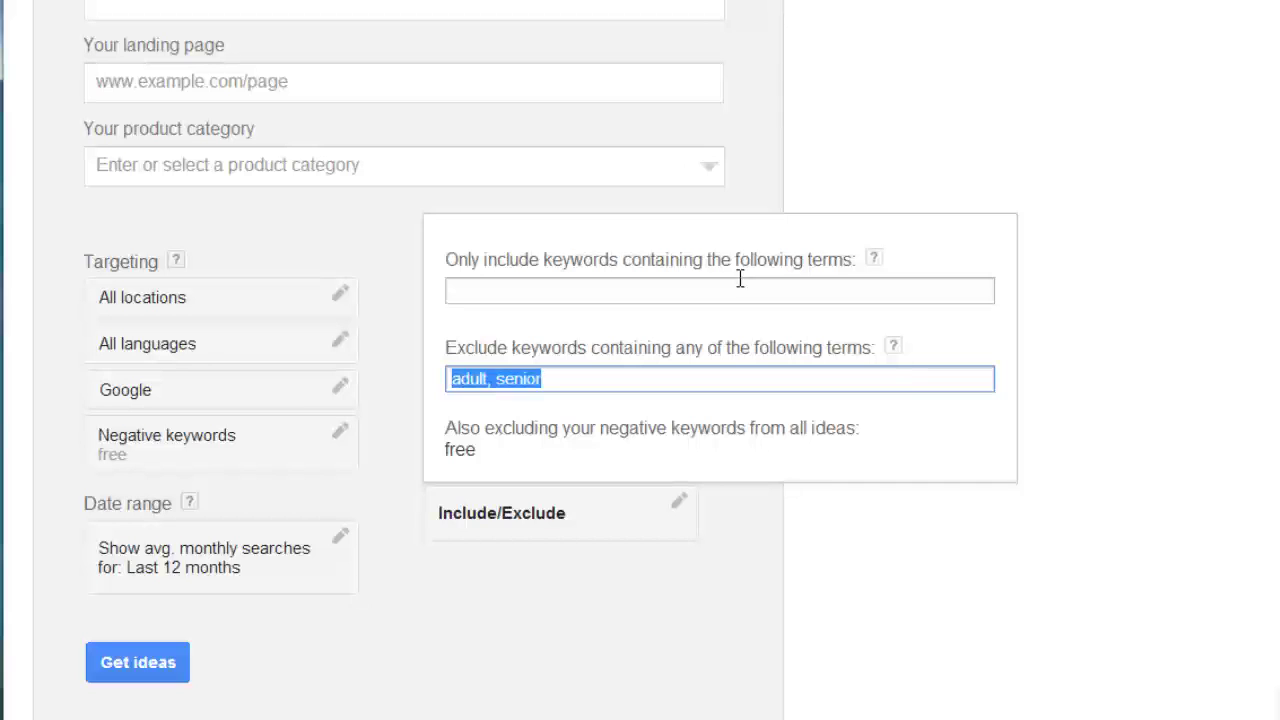
{"action": "key", "text": "BackSpace"}
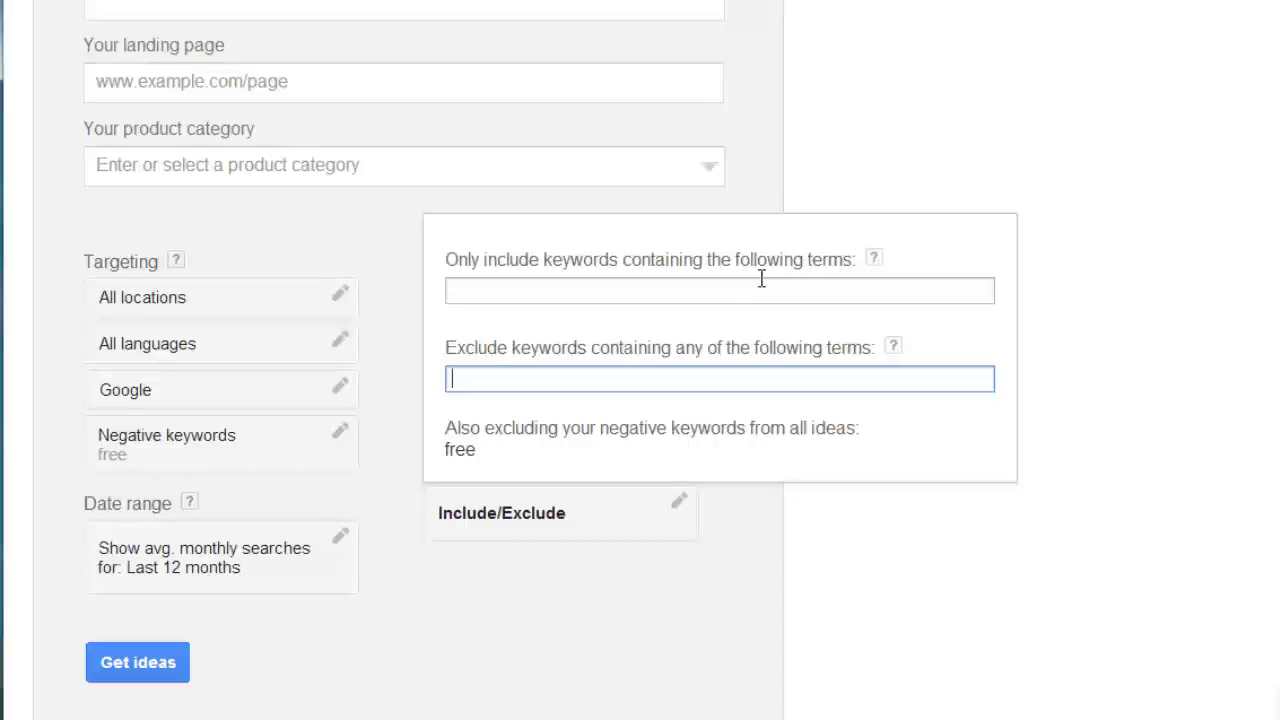
{"action": "left_click", "coordinate": [1066, 310]}
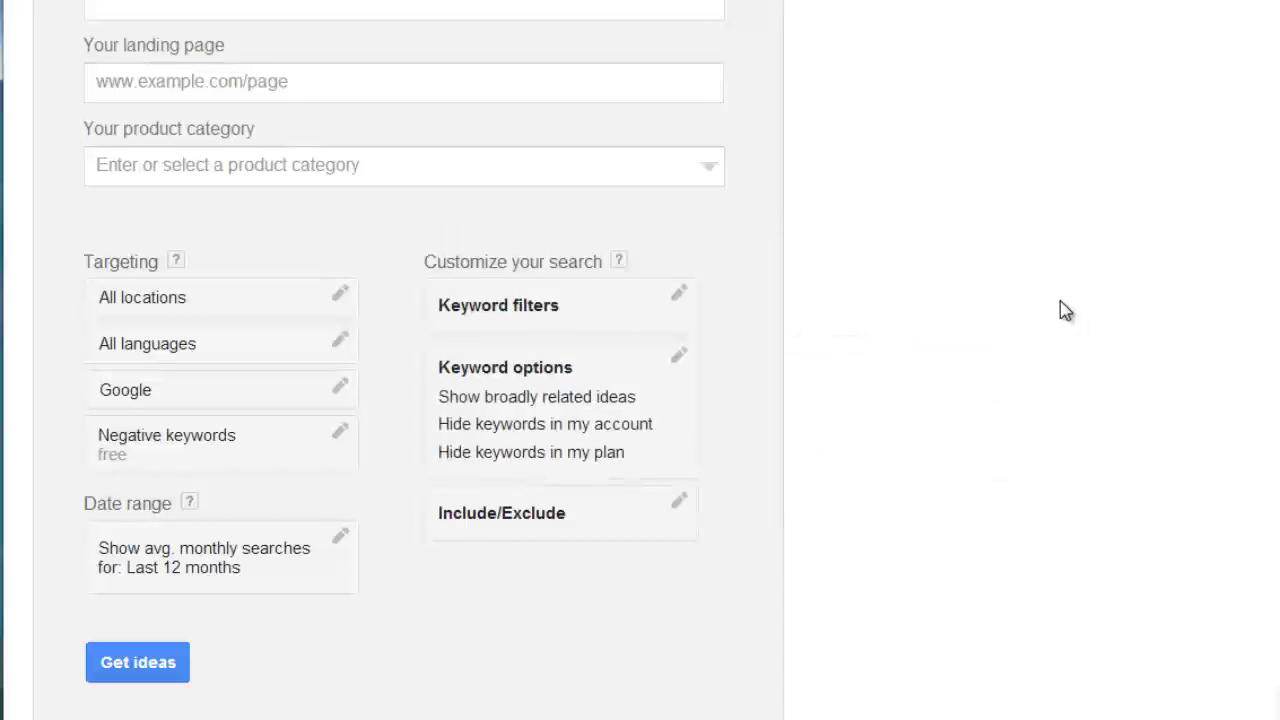
- Review the completed search form and get keyword and ad group ideas for puppy
{"action": "scroll", "coordinate": [810, 400], "scroll_direction": "up", "scroll_amount": 3}
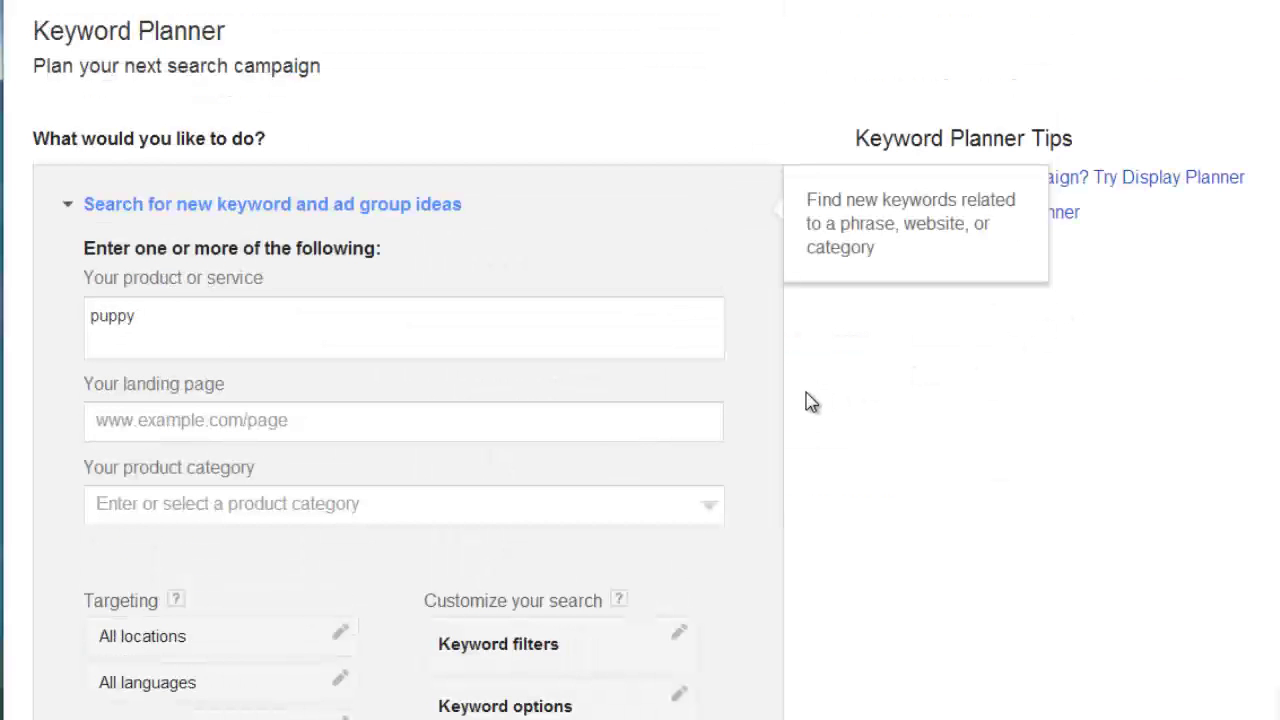
{"action": "scroll", "coordinate": [810, 400], "scroll_direction": "down", "scroll_amount": 3}
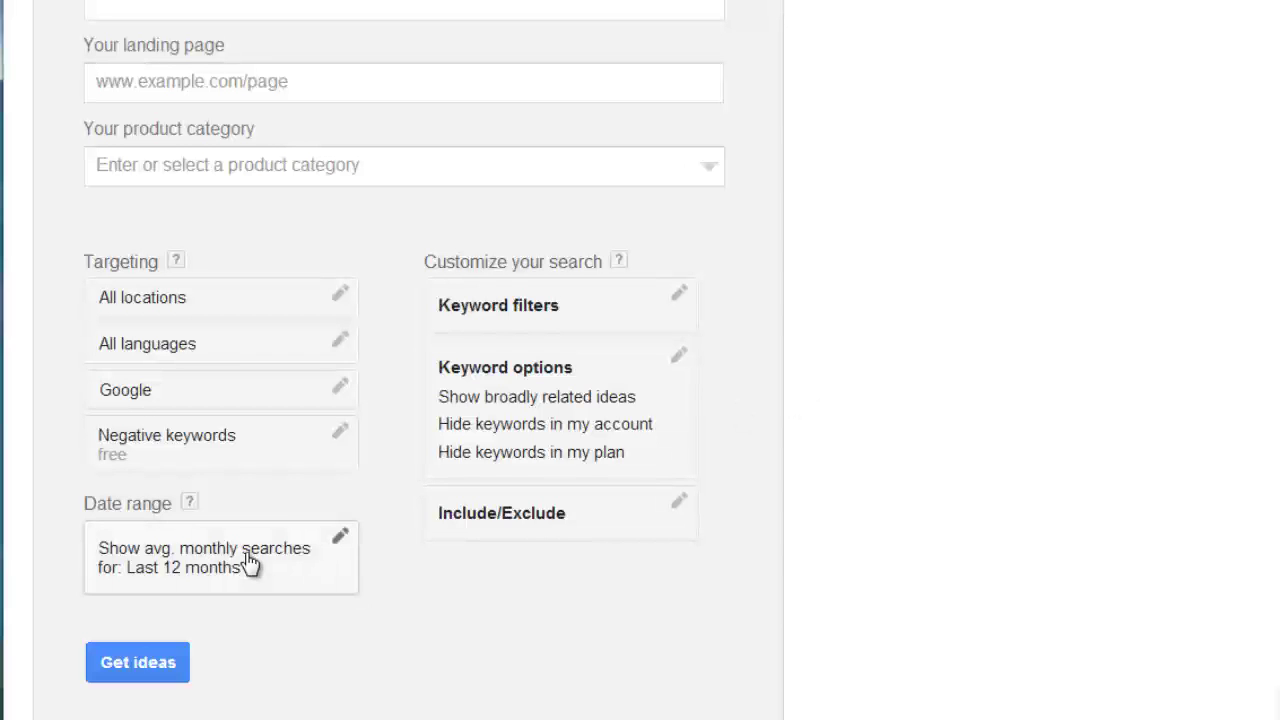
{"action": "scroll", "coordinate": [163, 651], "scroll_direction": "up", "scroll_amount": 3}
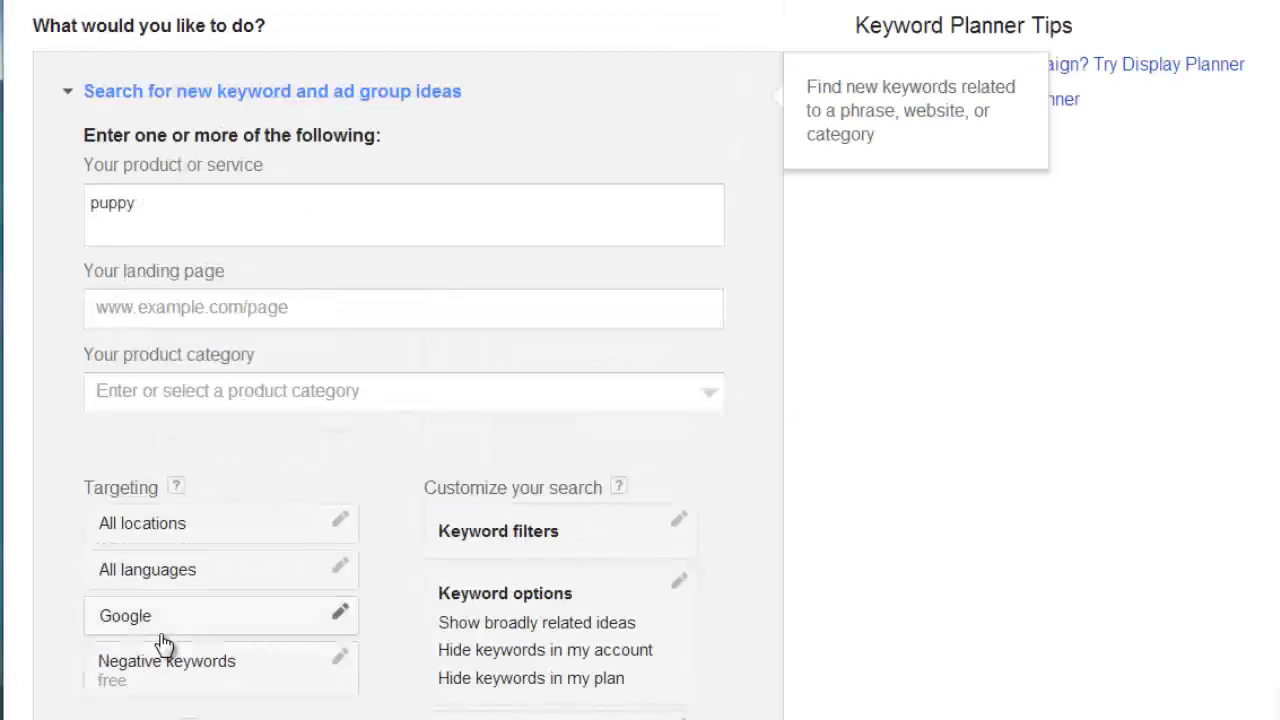
{"action": "scroll", "coordinate": [166, 646], "scroll_direction": "down", "scroll_amount": 3}
{"action": "left_click", "coordinate": [170, 556]}
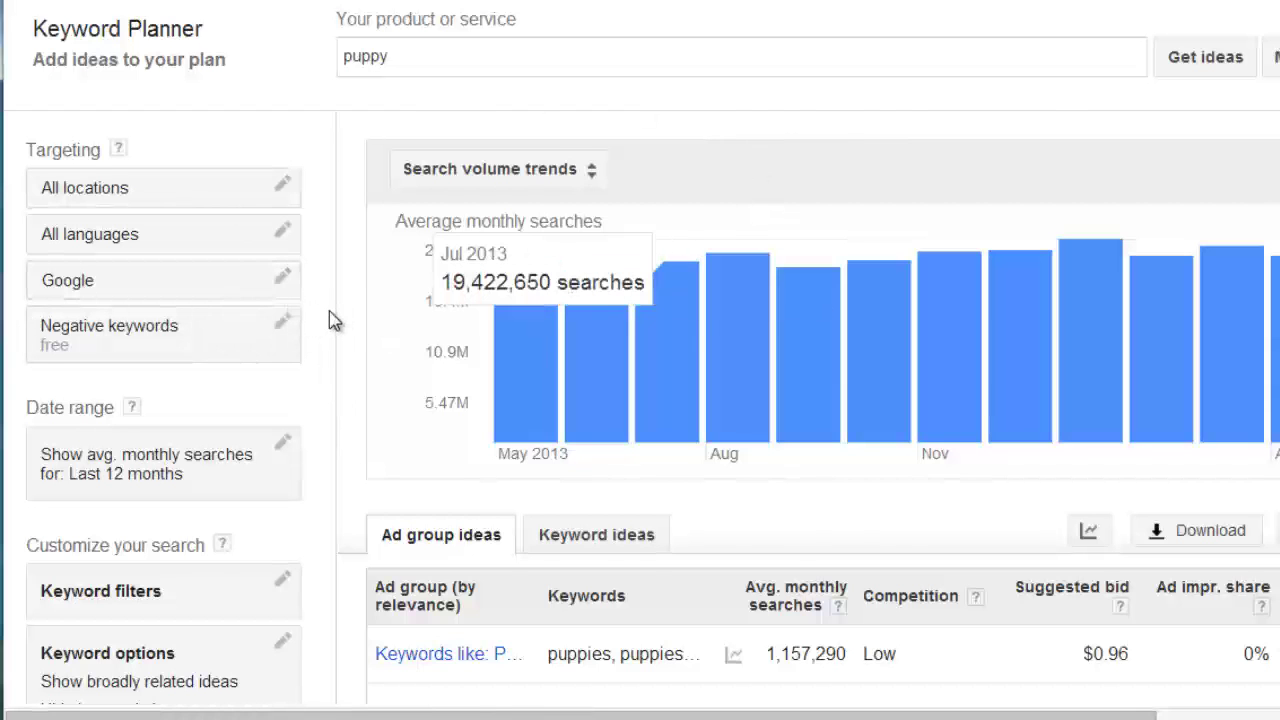
- Examine the search settings, the monthly search volume chart and the ad group ideas listed for puppy
{"action": "scroll", "coordinate": [333, 320], "scroll_direction": "down", "scroll_amount": 2}
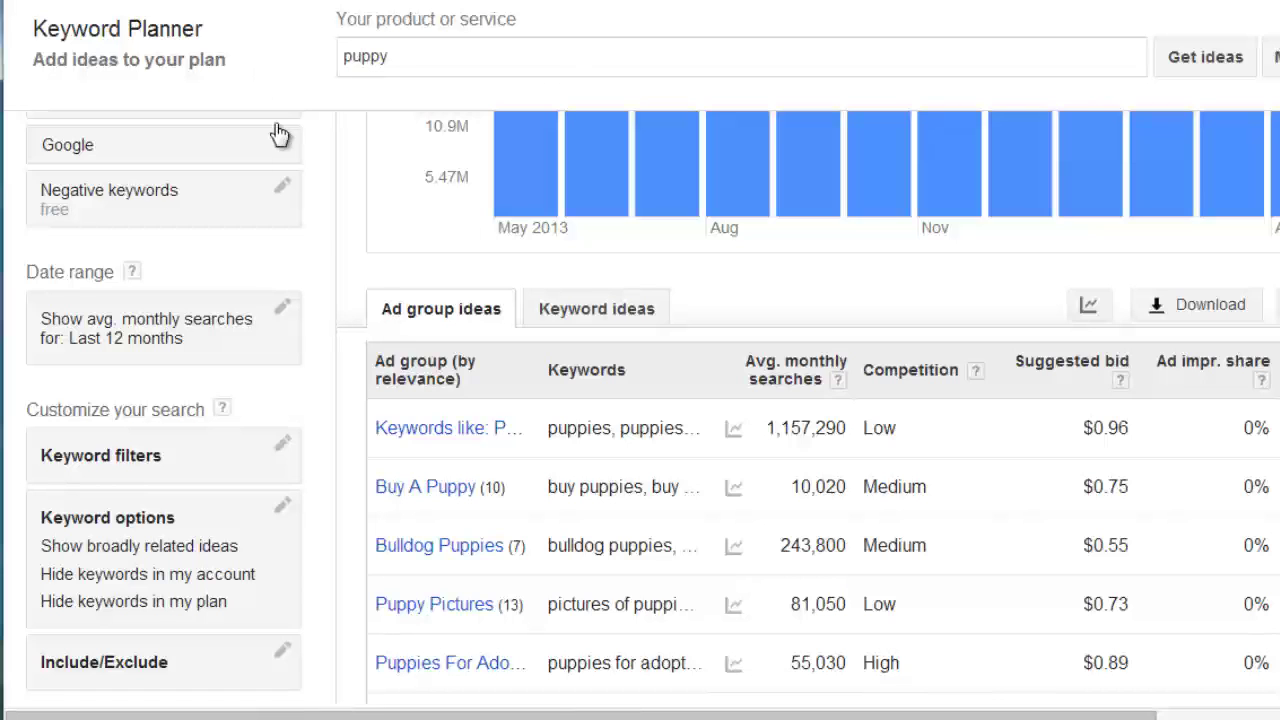
{"action": "scroll", "coordinate": [360, 245], "scroll_direction": "up", "scroll_amount": 2}
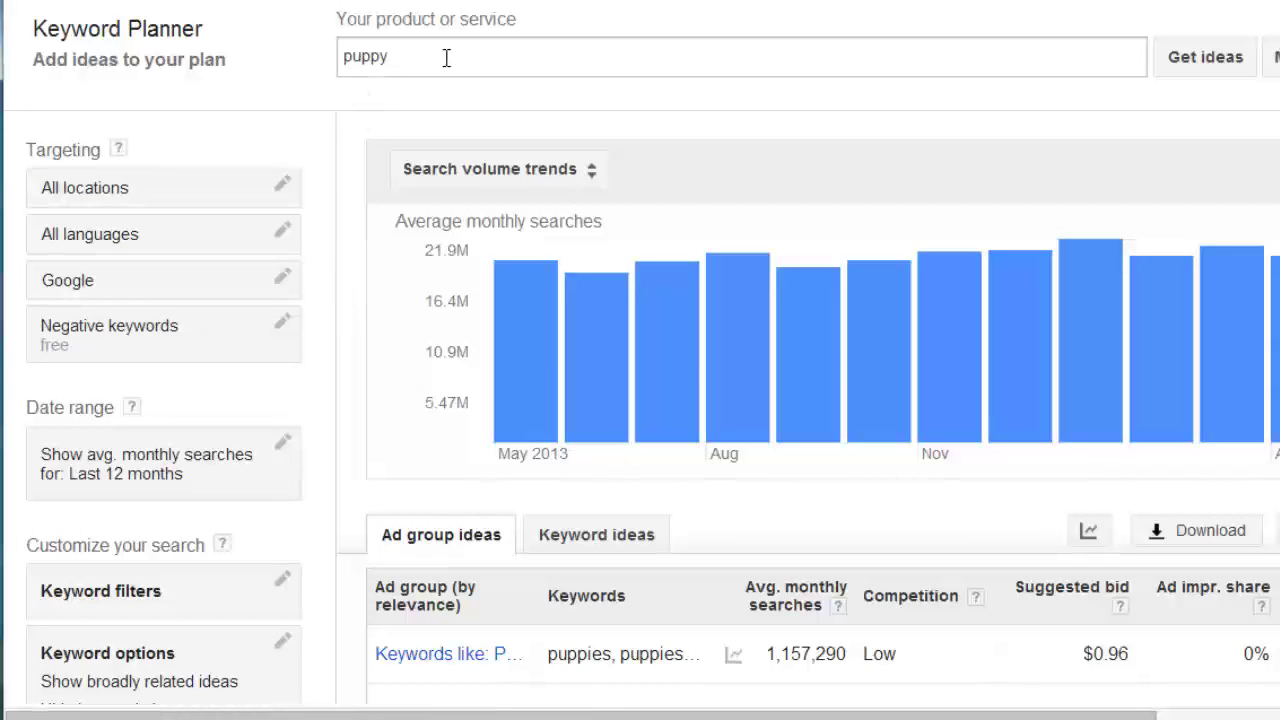
{"action": "scroll", "coordinate": [364, 381], "scroll_direction": "down", "scroll_amount": 1}
{"action": "scroll", "coordinate": [364, 381], "scroll_direction": "down", "scroll_amount": 2}
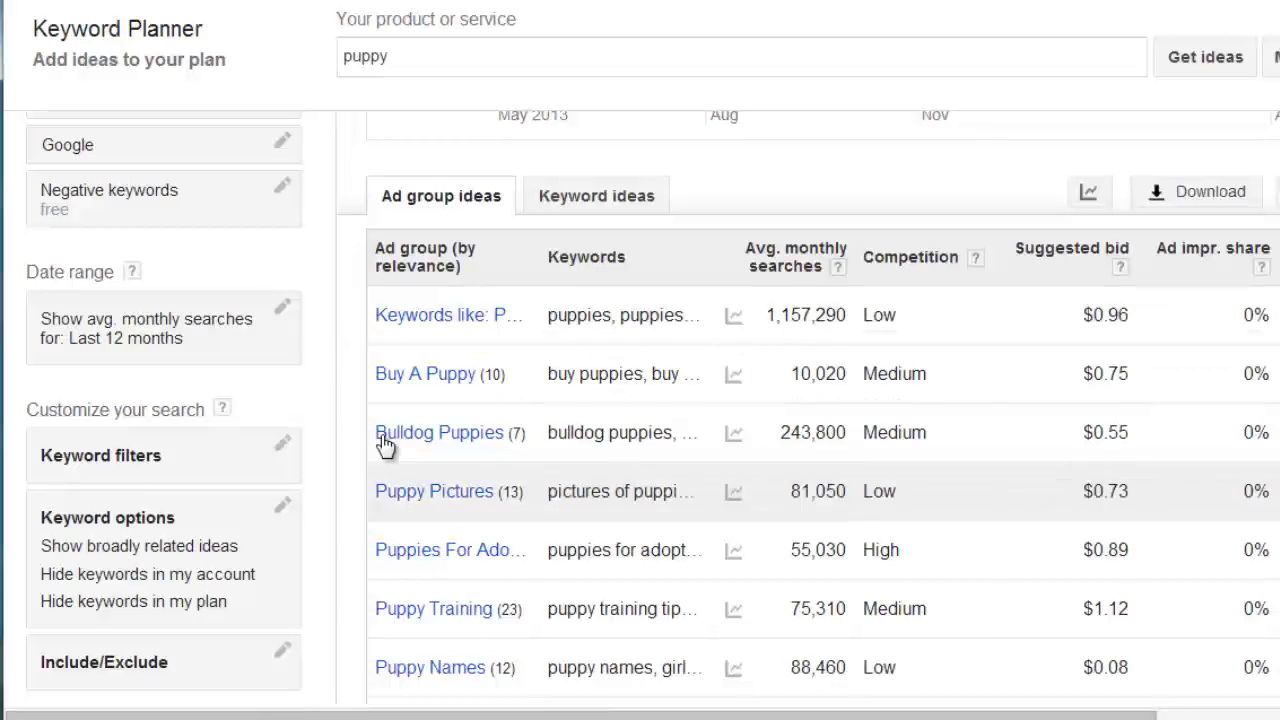
{"action": "scroll", "coordinate": [366, 457], "scroll_direction": "down", "scroll_amount": 3}
{"action": "scroll", "coordinate": [363, 459], "scroll_direction": "up", "scroll_amount": 5}
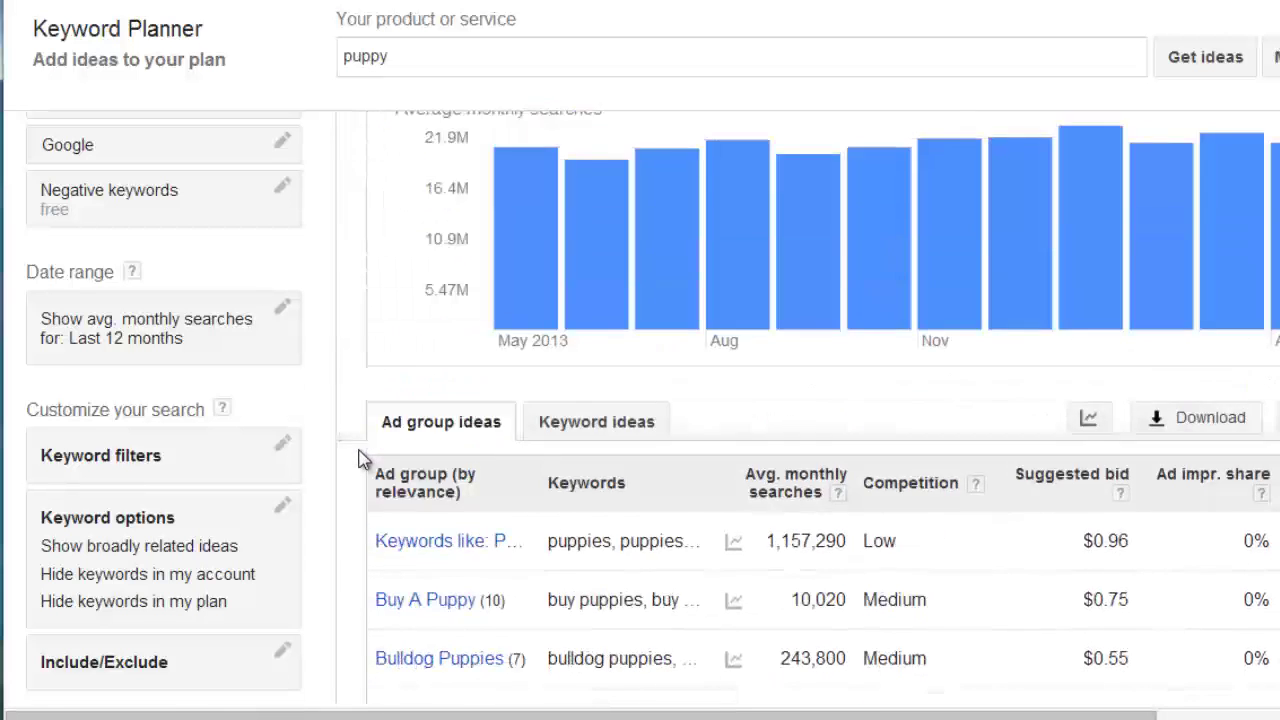
- Open the product or service entry above the results for editing
{"action": "left_click", "coordinate": [411, 67]}
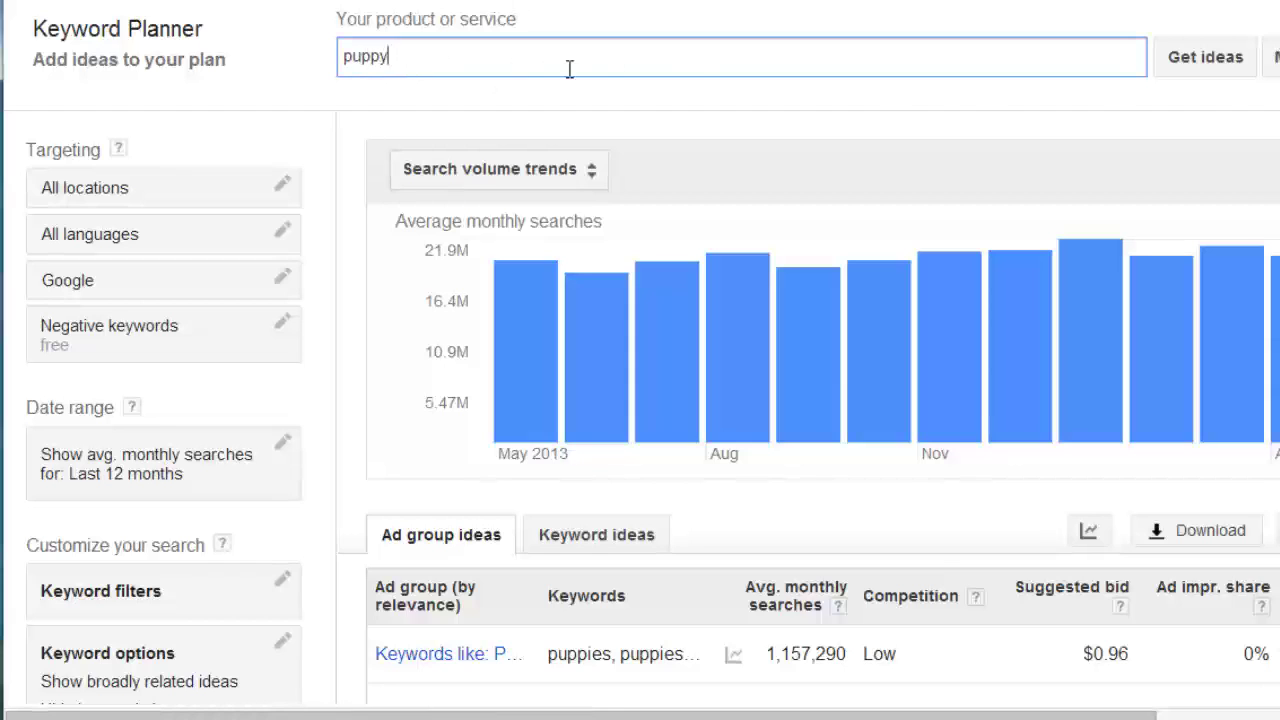